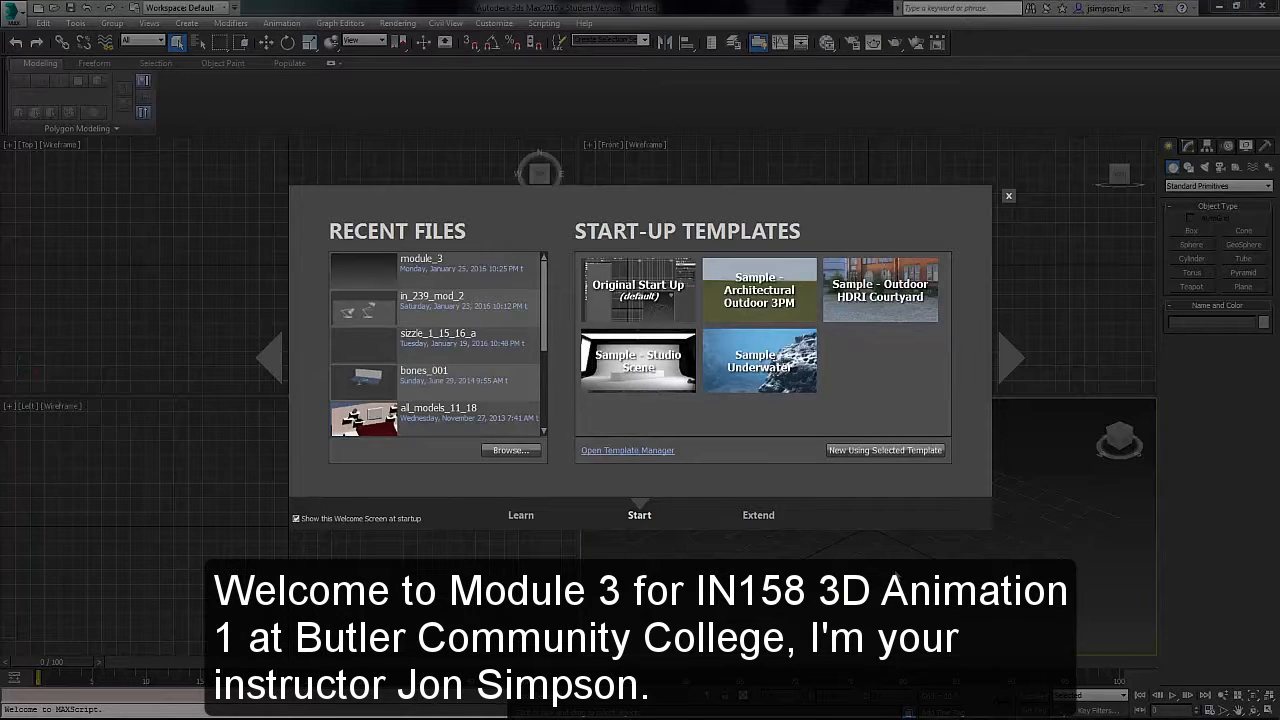
Start a new scene from the Original Start Up template and set module_3 as its project folder.
{"action": "left_click", "coordinate": [657, 297]}
{"action": "left_click", "coordinate": [864, 450]}
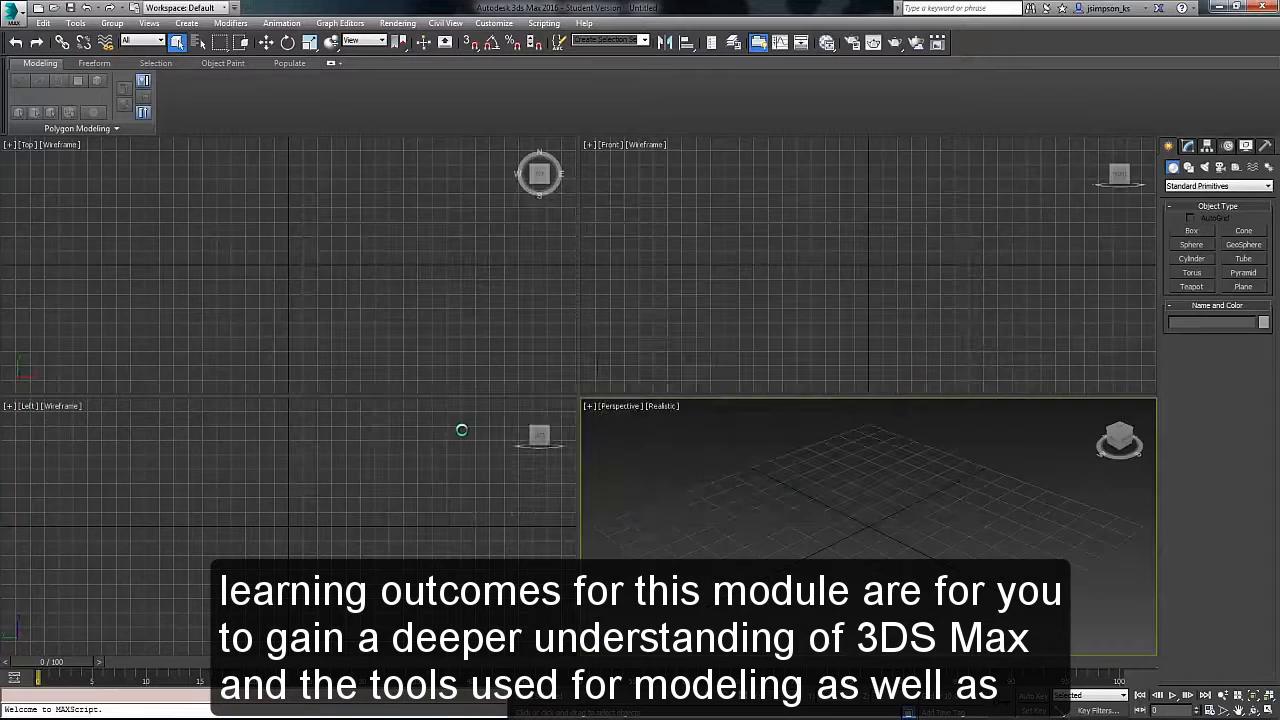
{"action": "left_click", "coordinate": [14, 14]}
{"action": "mouse_move", "coordinate": [49, 308]}
{"action": "left_click", "coordinate": [165, 66]}
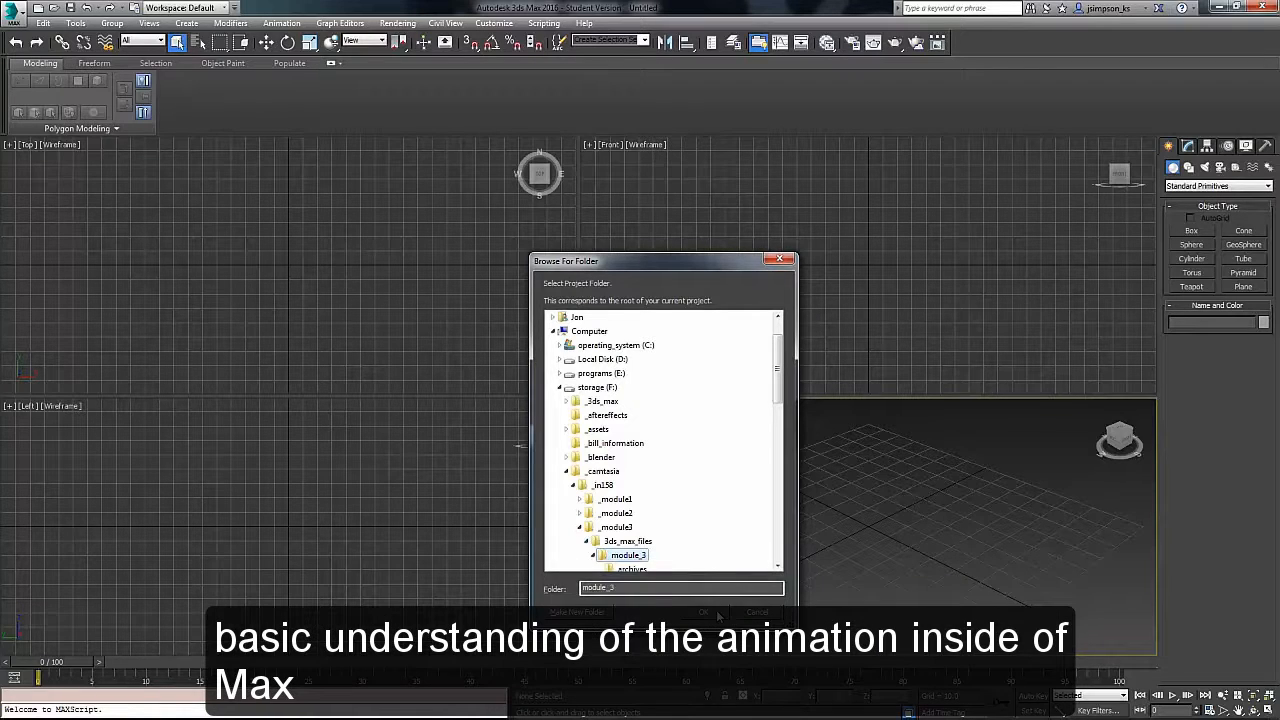
{"action": "left_click", "coordinate": [714, 614]}
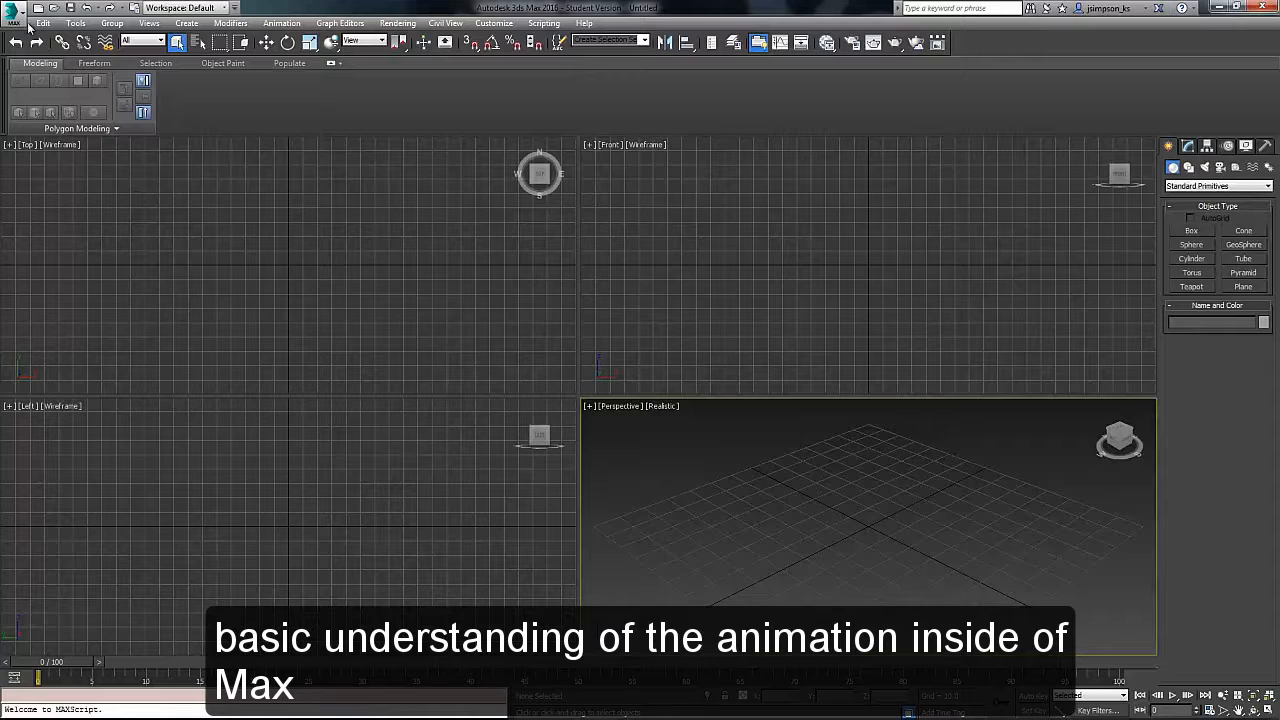
Confirm Generic Units as the scene's display unit scale.
{"action": "left_click", "coordinate": [494, 23]}
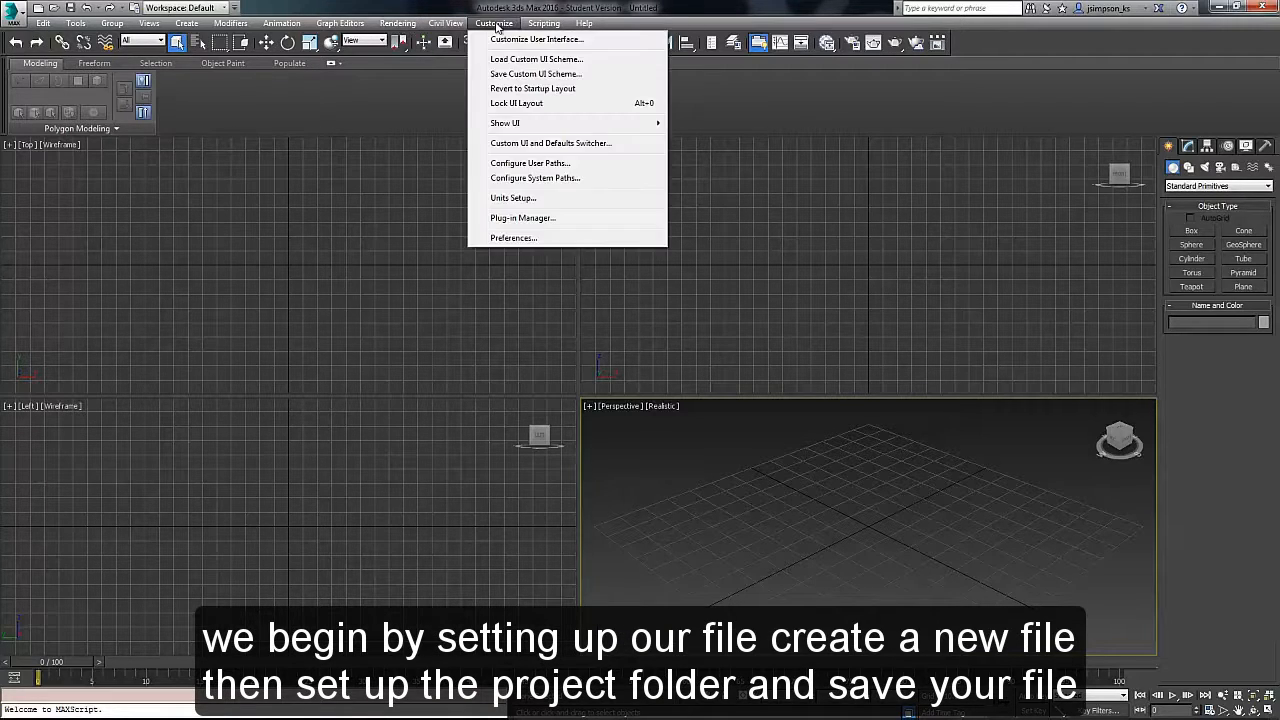
{"action": "left_click", "coordinate": [514, 199]}
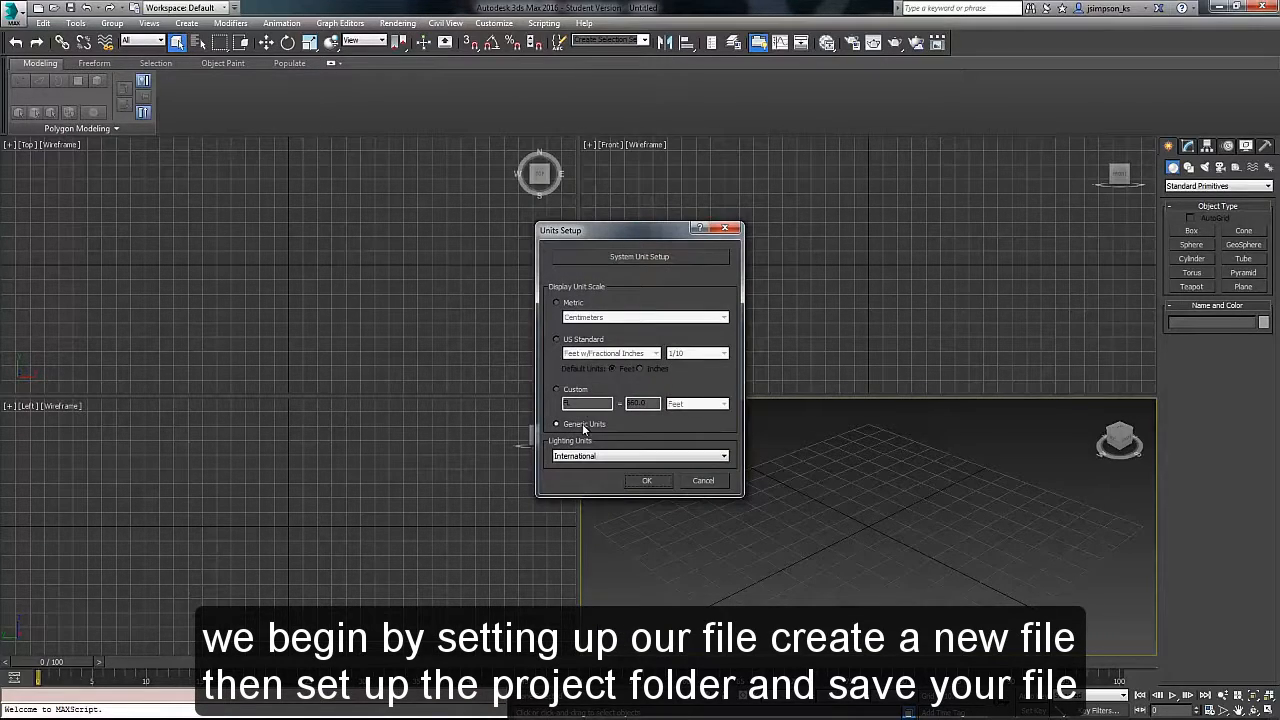
{"action": "left_click", "coordinate": [645, 480]}
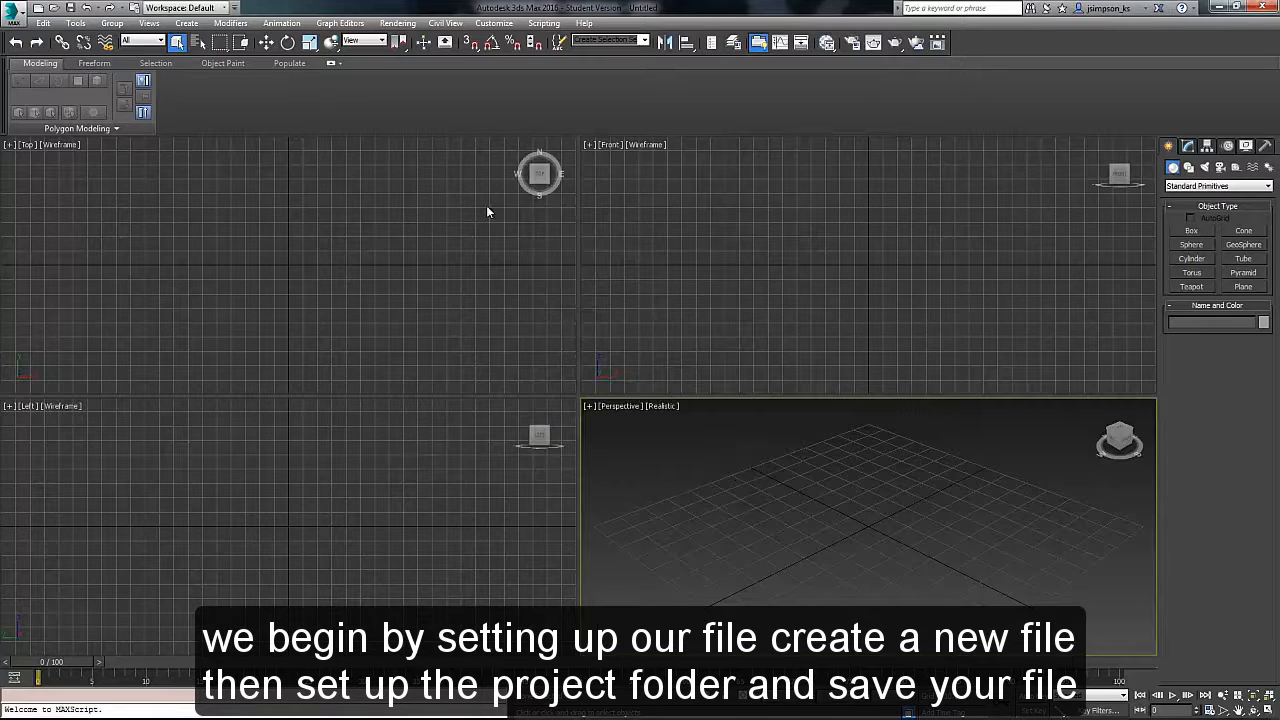
Confirm auto backup in the file preferences with 10 files, a 5-minute interval and the file name module_3_.
{"action": "left_click", "coordinate": [497, 24]}
{"action": "left_click", "coordinate": [511, 244]}
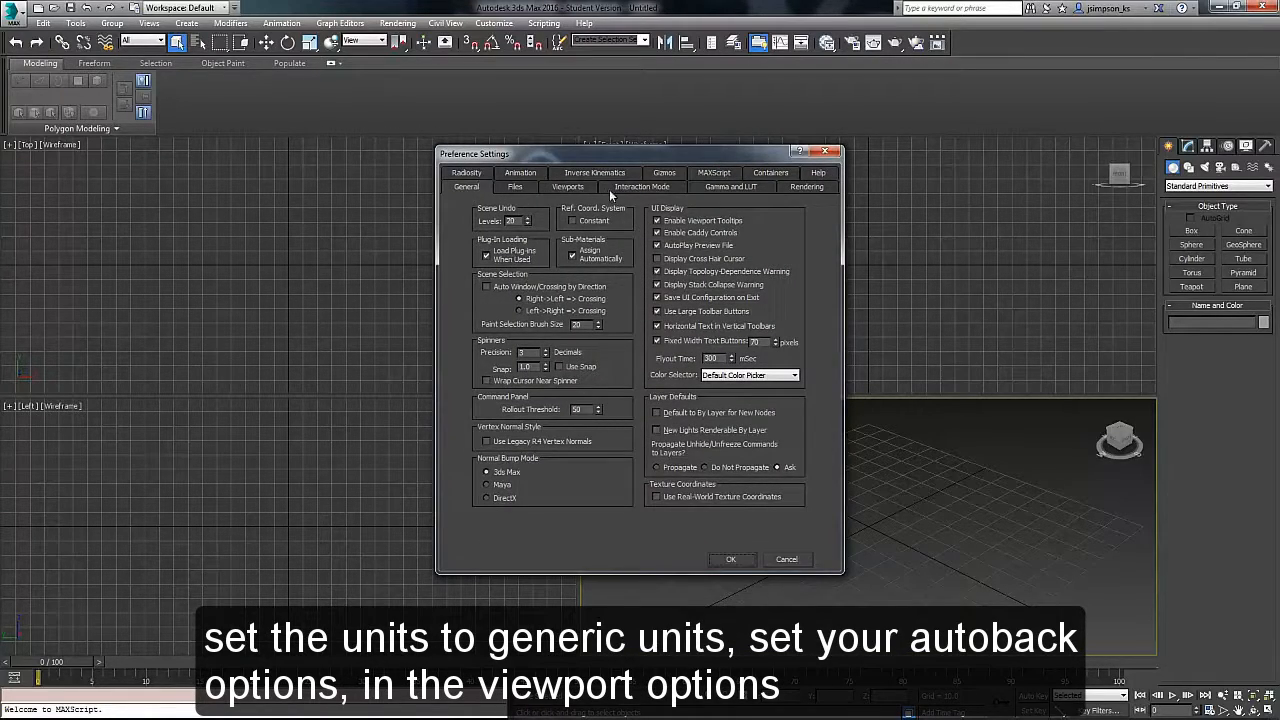
{"action": "left_click", "coordinate": [515, 187]}
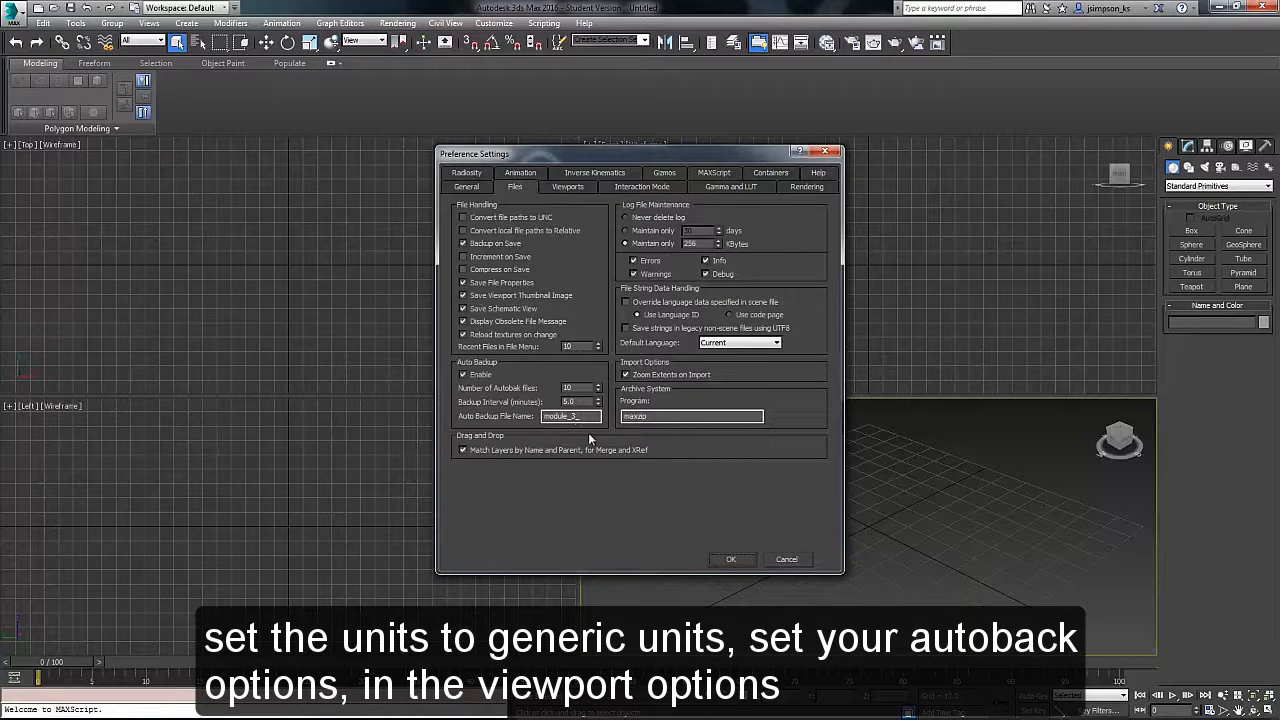
{"action": "left_click", "coordinate": [730, 559]}
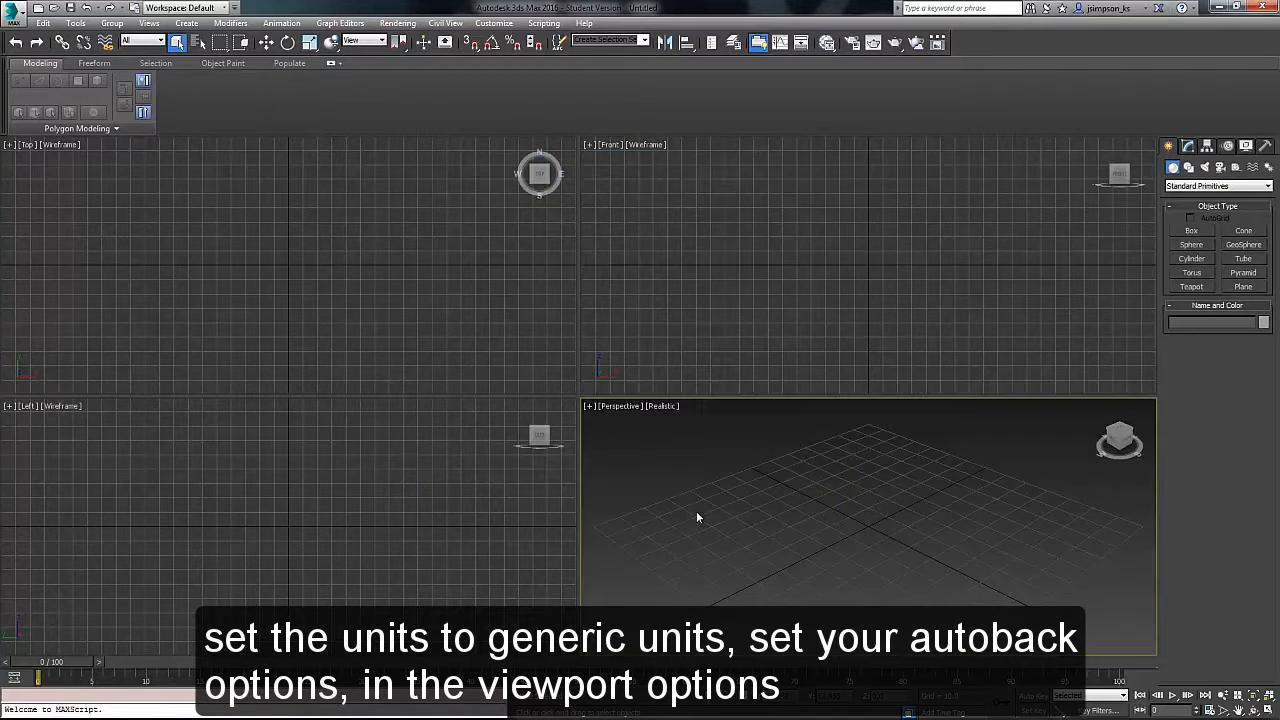
Maximize the perspective viewport and set its display to Shaded with Edged Faces.
{"action": "key", "text": "alt+w"}
{"action": "left_click", "coordinate": [85, 145]}
{"action": "left_click", "coordinate": [122, 174]}
{"action": "left_click", "coordinate": [90, 145]}
{"action": "left_click", "coordinate": [127, 205]}
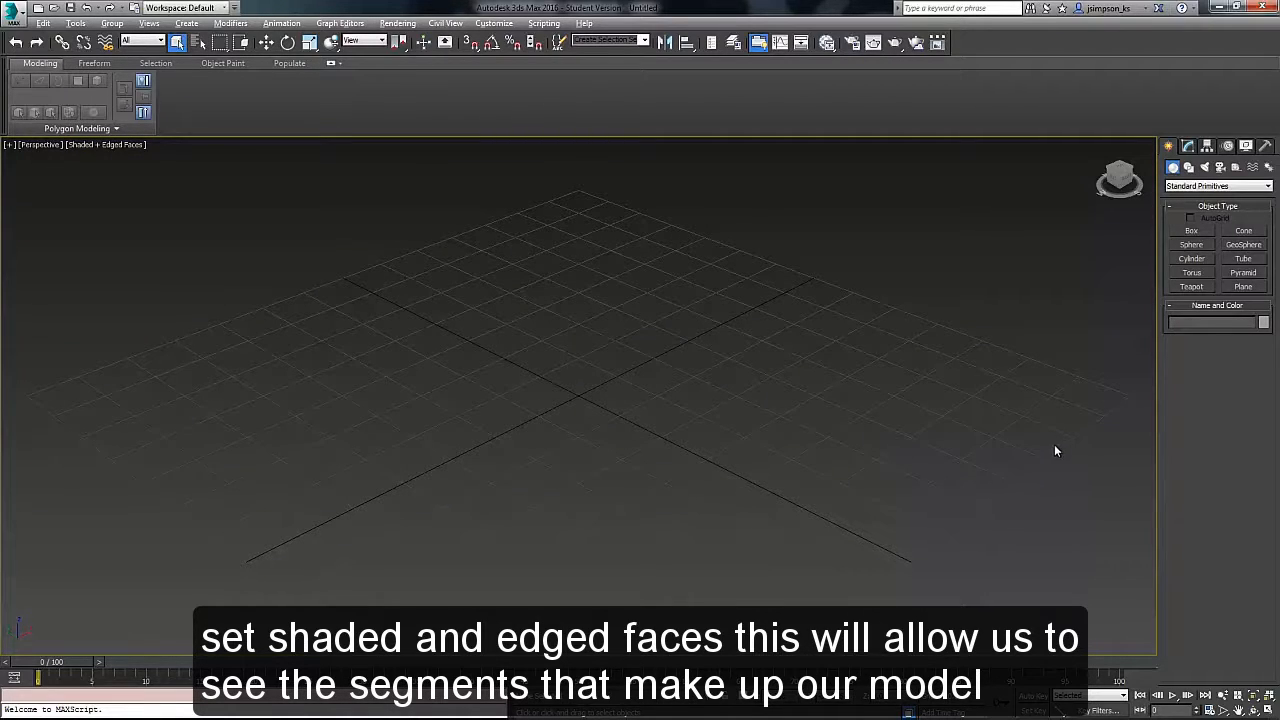
Create a box about 43.6 long, 23.2 wide and 24.1 high near the front-left of the grid.
{"action": "left_click", "coordinate": [1191, 230]}
{"action": "left_click_drag", "start_coordinate": [405, 358], "coordinate": [465, 497]}
{"action": "left_click", "coordinate": [457, 403]}
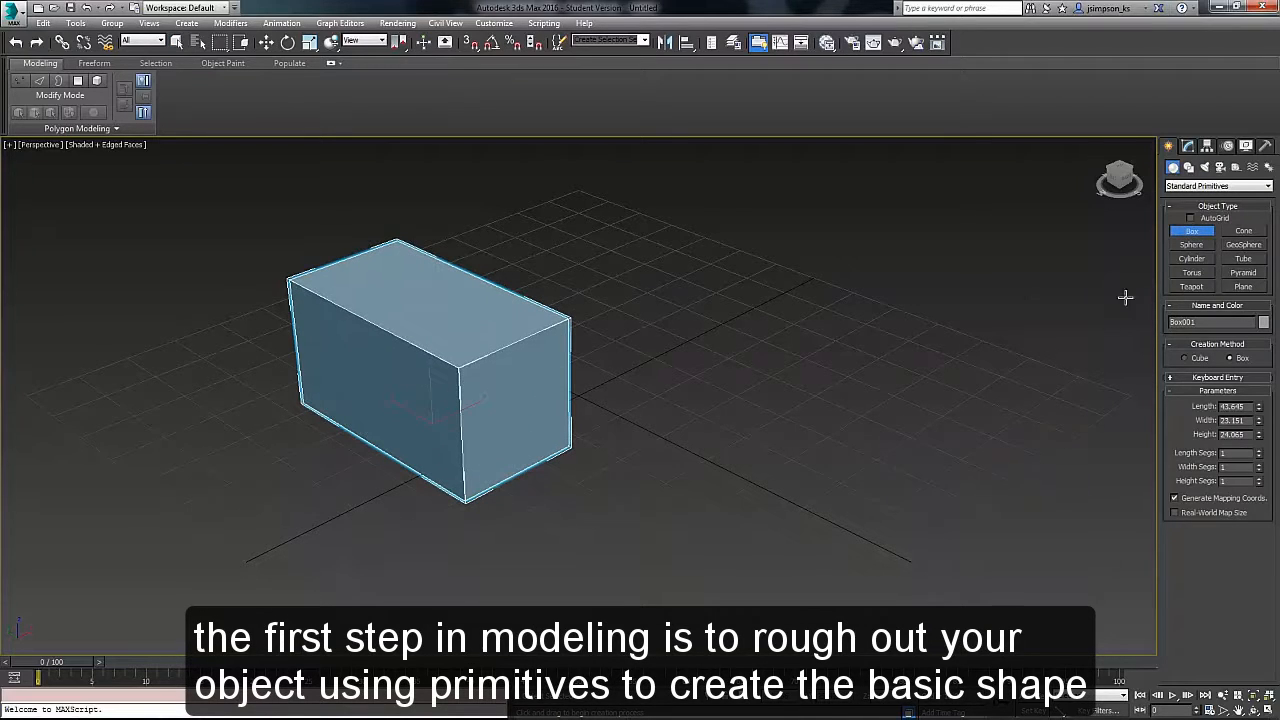
Create a cylinder with a radius of about 15.3 and a height of about 27.3, apart from the box.
{"action": "left_click", "coordinate": [1191, 258]}
{"action": "left_click_drag", "start_coordinate": [791, 363], "coordinate": [870, 392]}
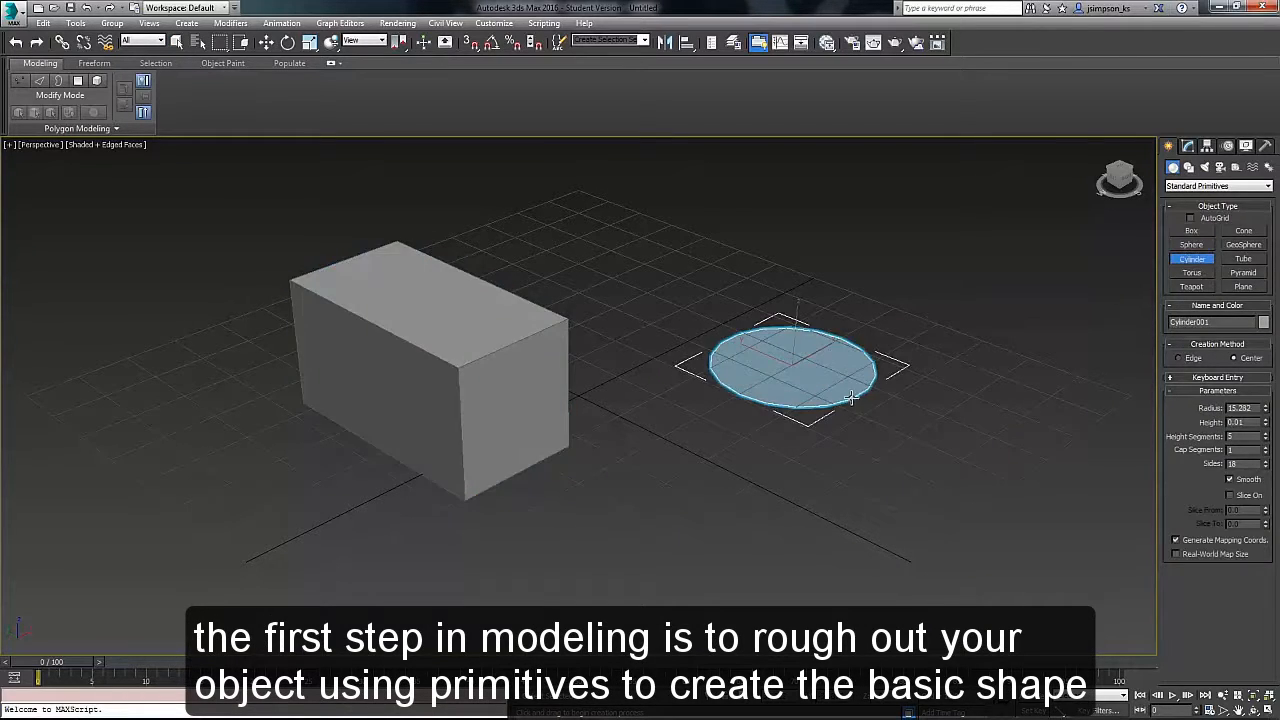
{"action": "left_click", "coordinate": [808, 246]}
{"action": "right_click", "coordinate": [841, 396]}
Set the cylinder's height segments to 12.
{"action": "left_click_drag", "start_coordinate": [191, 154], "coordinate": [1051, 588]}
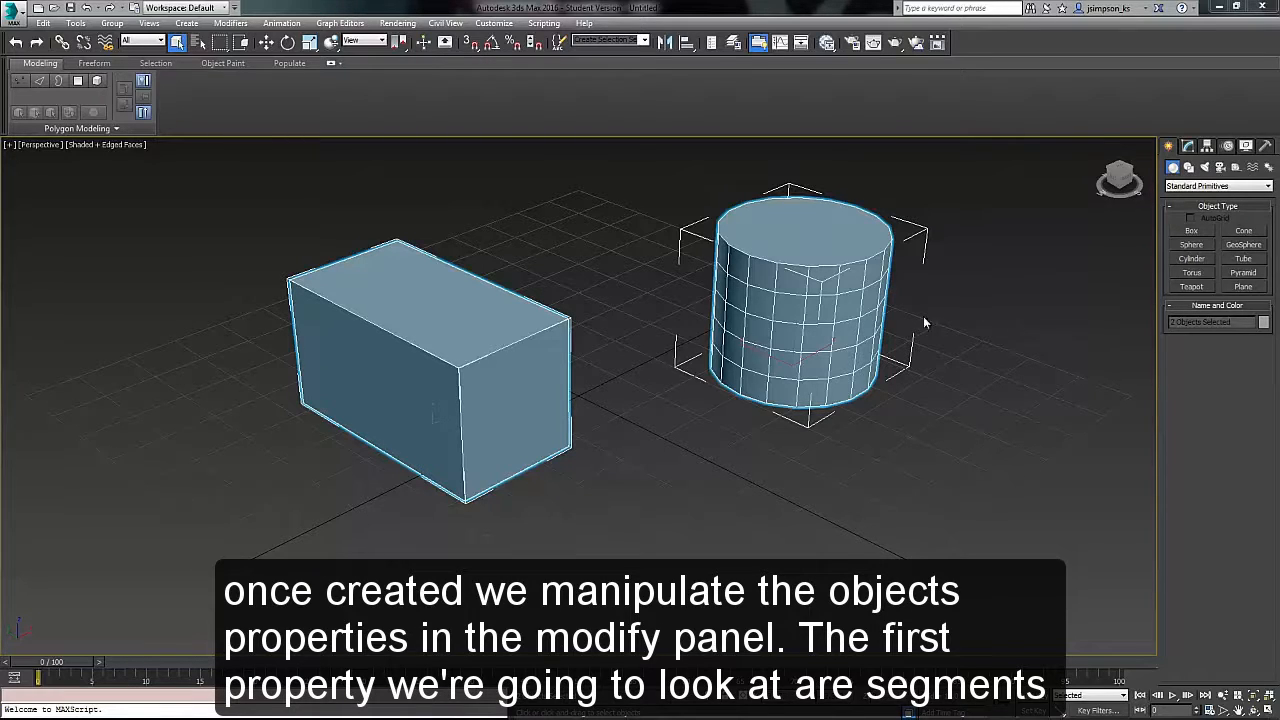
{"action": "left_click", "coordinate": [1190, 147]}
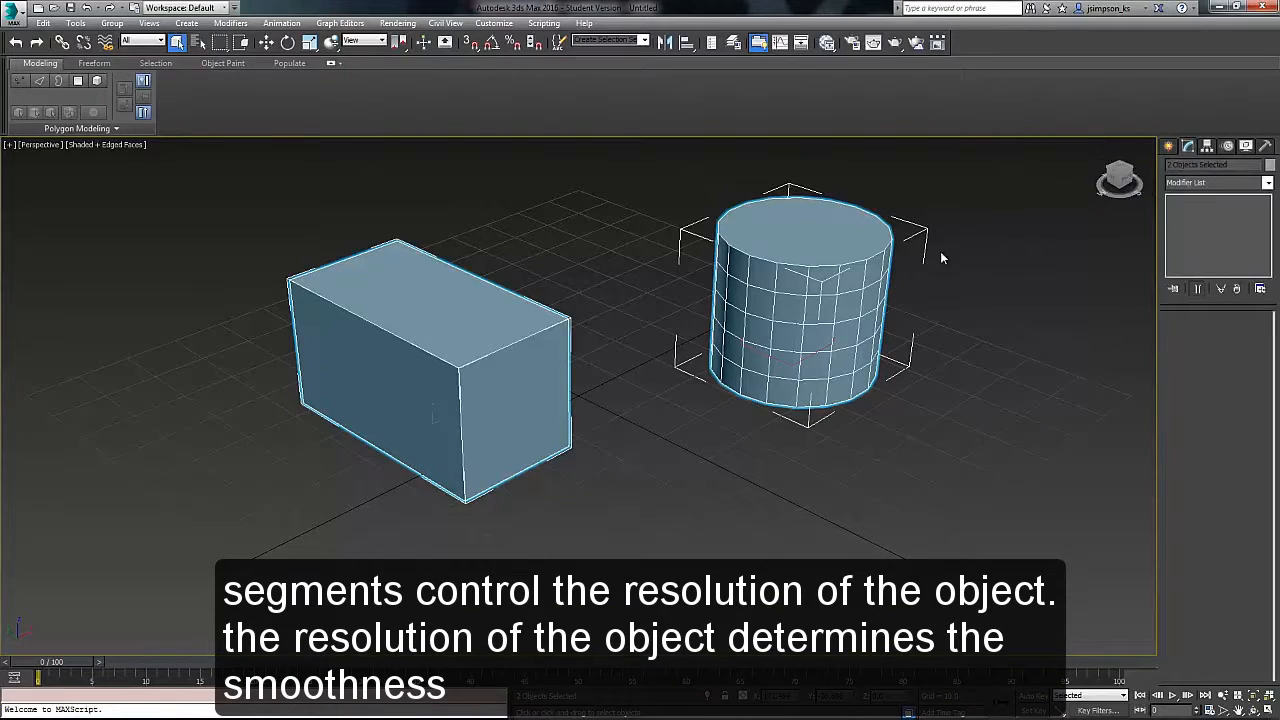
{"action": "left_click", "coordinate": [812, 287]}
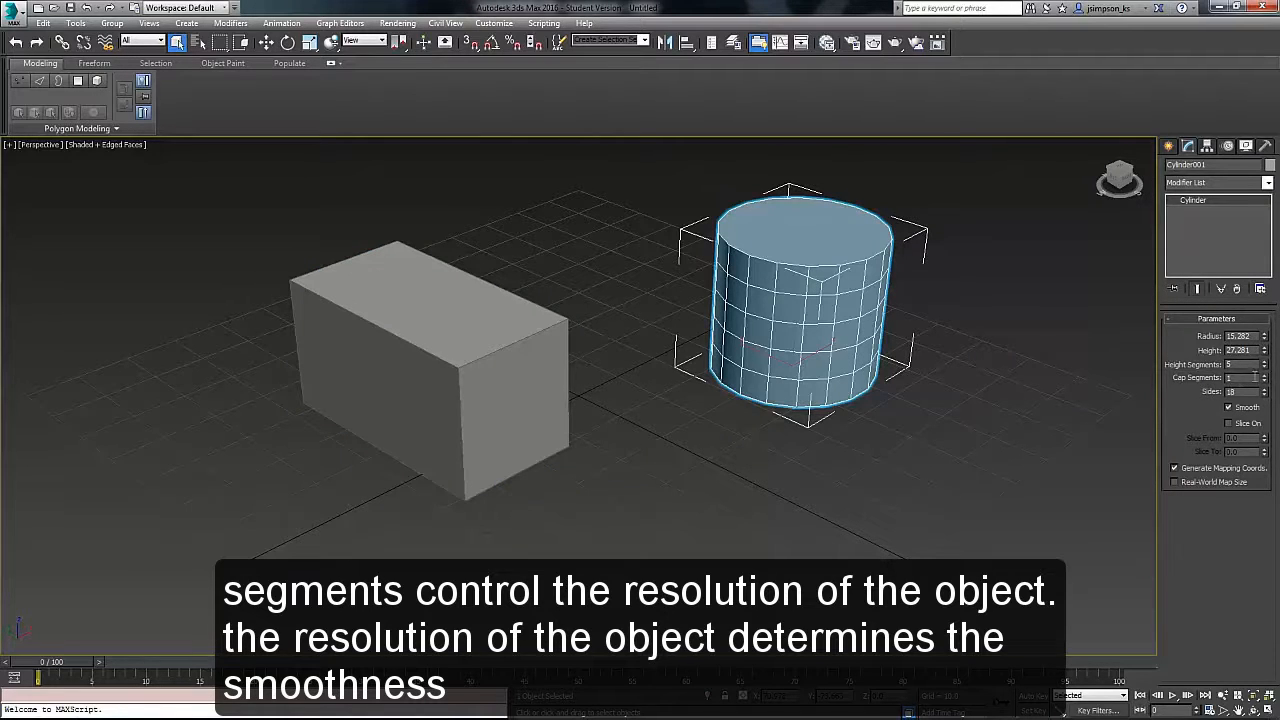
{"action": "mouse_move", "coordinate": [1264, 366]}
{"action": "left_mouse_down"}
{"action": "mouse_move", "coordinate": [1262, 340]}
{"action": "mouse_move", "coordinate": [1259, 366]}
{"action": "left_mouse_up"}
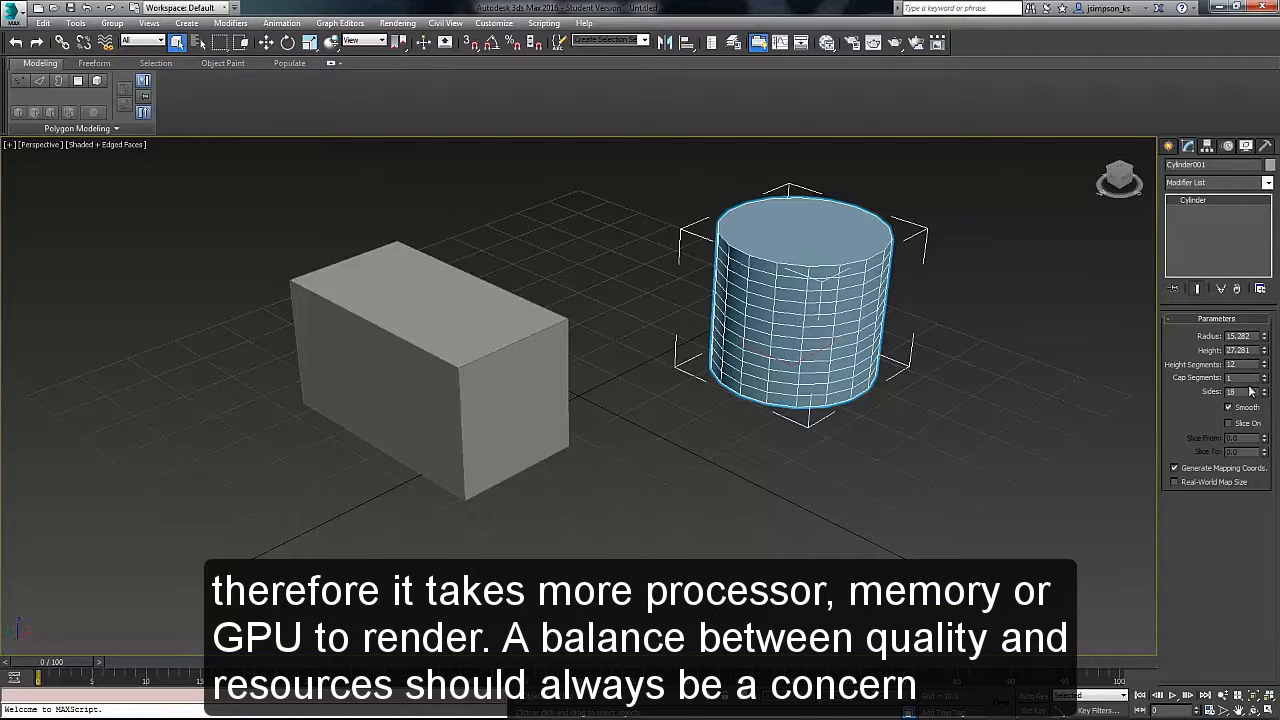
Set the box's length segments to 5 and its width segments to 3.
{"action": "left_click", "coordinate": [560, 445]}
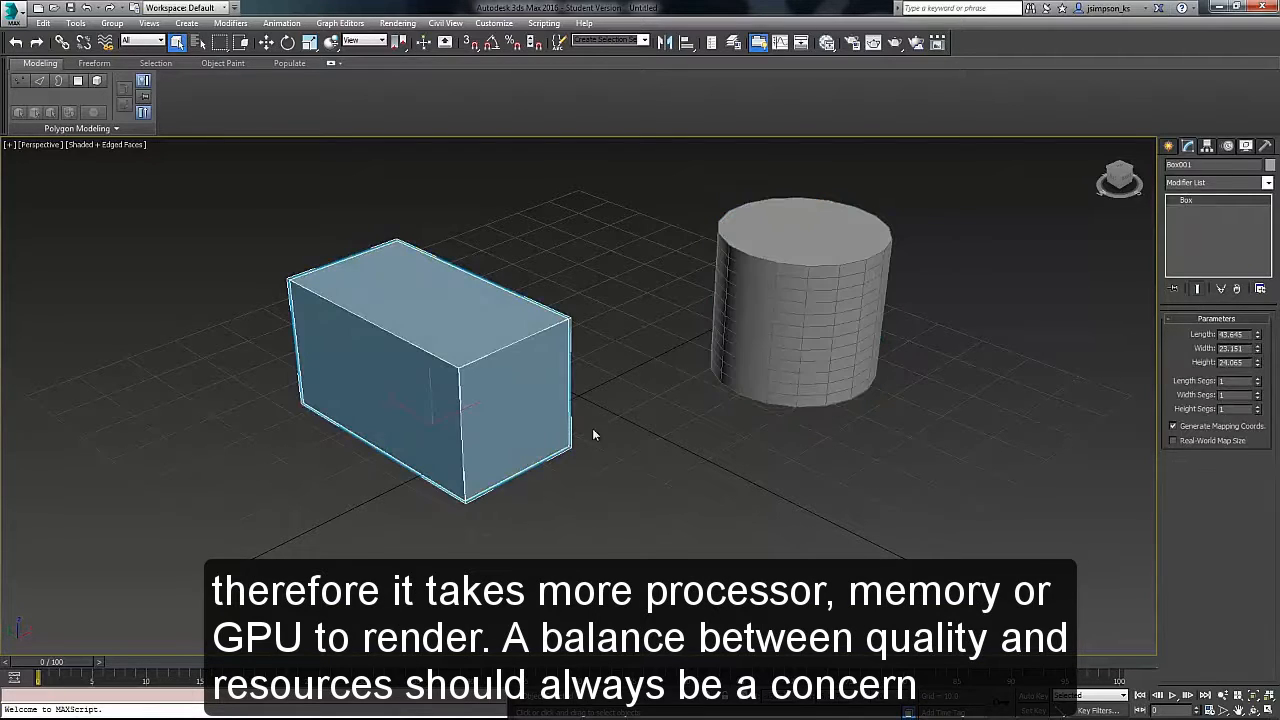
{"action": "left_click", "coordinate": [1258, 379]}
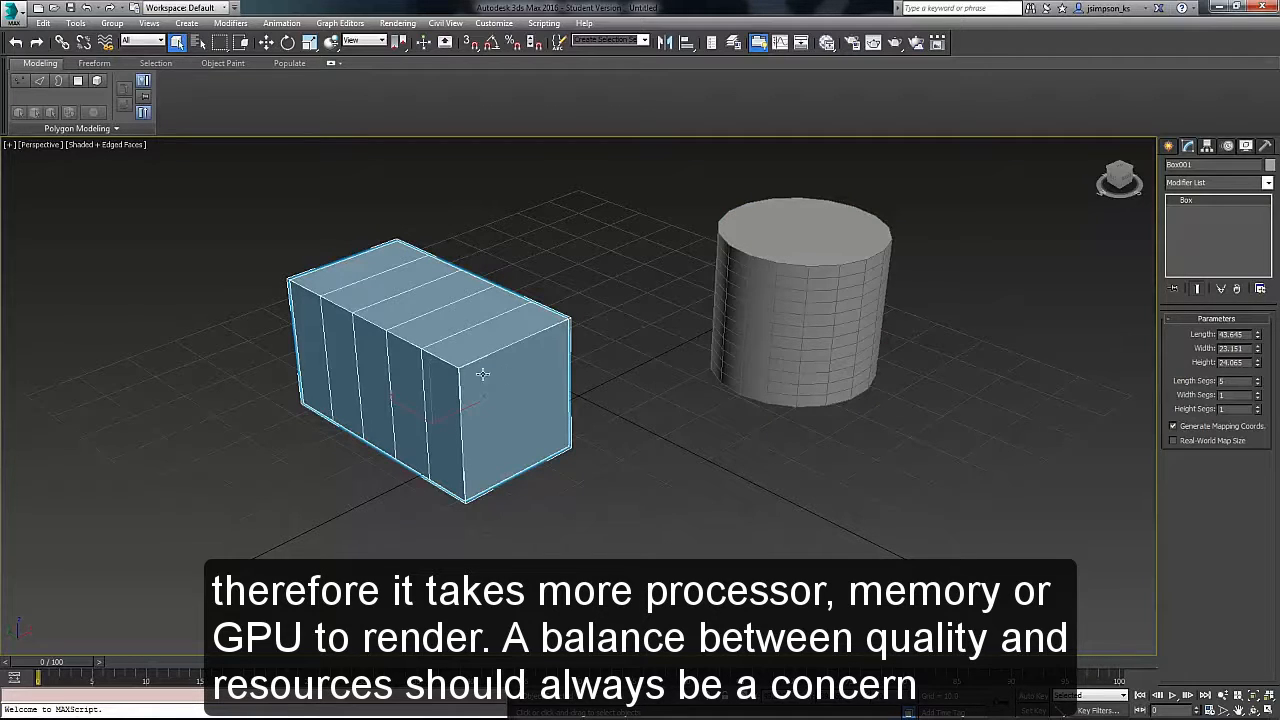
{"action": "left_click", "coordinate": [1257, 393]}
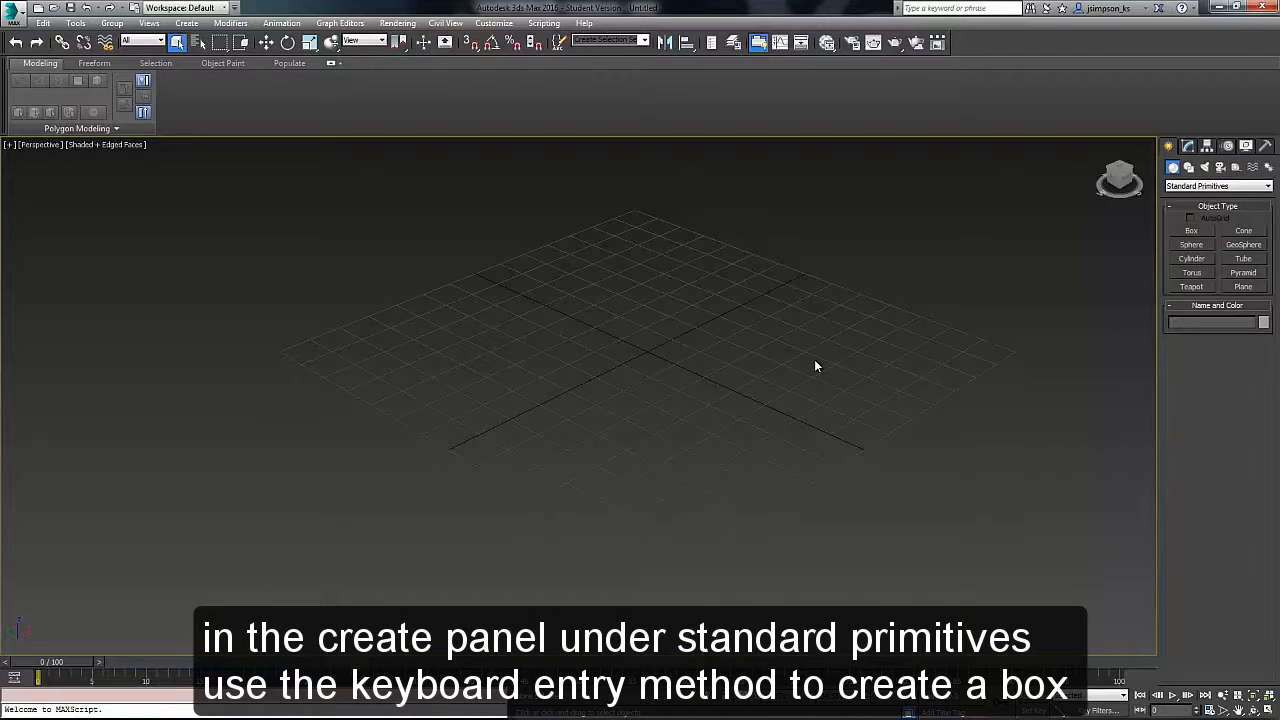
Create a box at the origin from entered dimensions: length 24, width 24 and height 93.
{"action": "left_click", "coordinate": [1190, 232]}
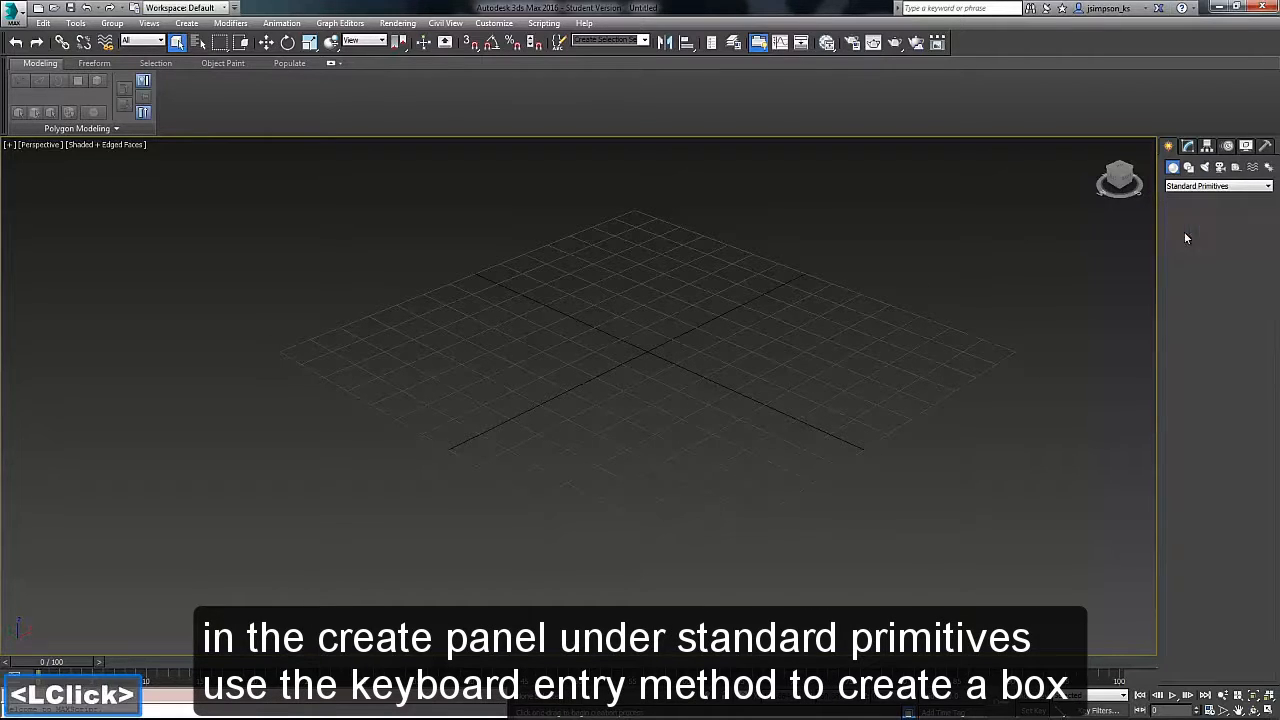
{"action": "left_click", "coordinate": [1213, 377]}
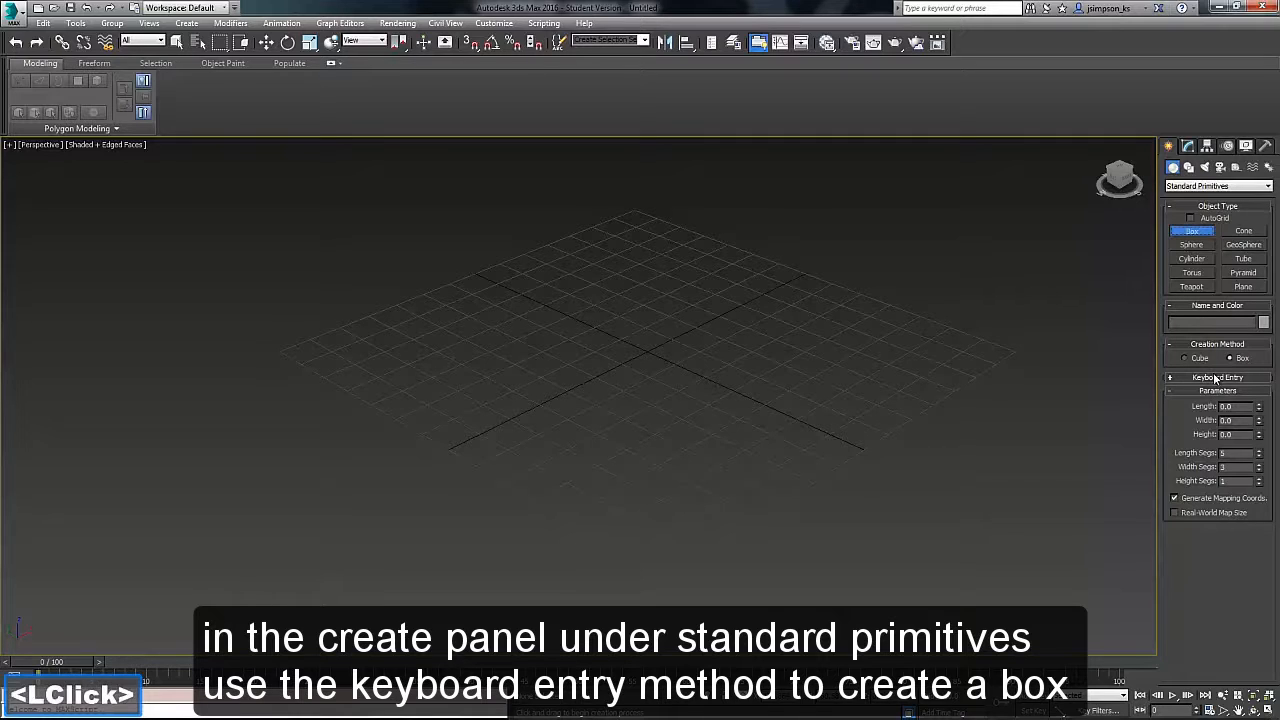
{"action": "left_click", "coordinate": [1213, 377]}
{"action": "left_click", "coordinate": [1228, 440]}
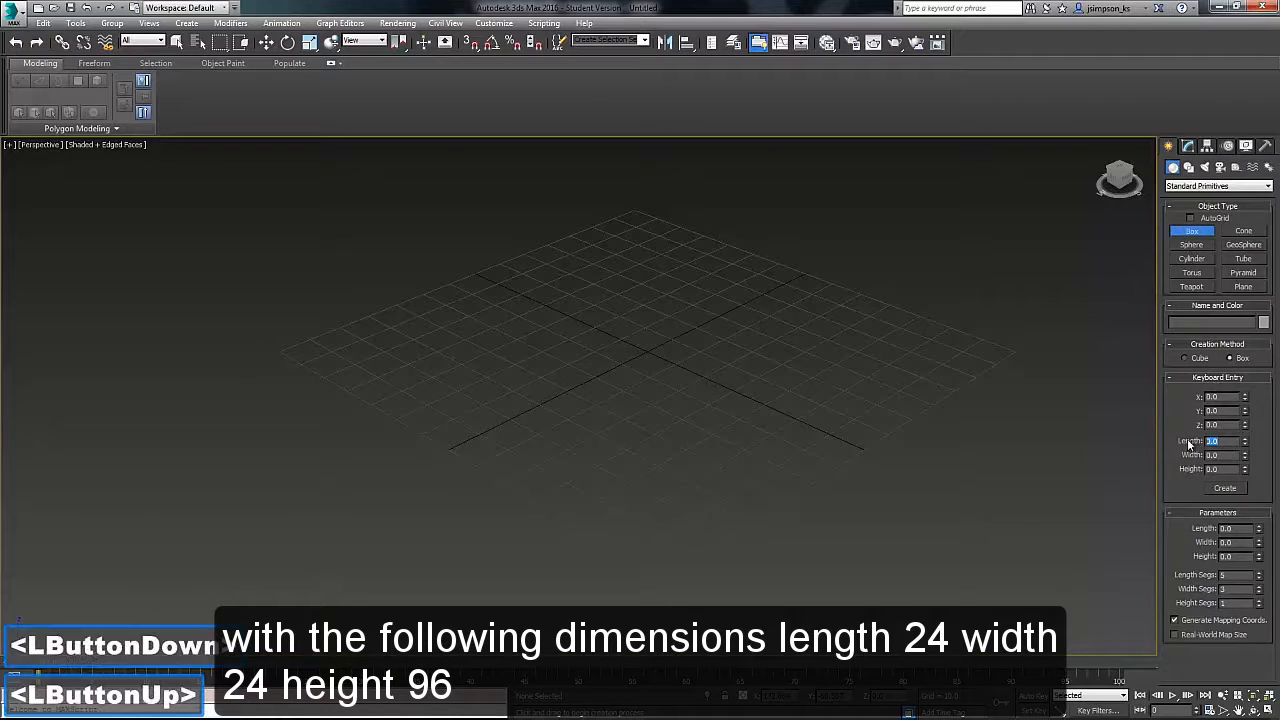
{"action": "type", "text": "24"}
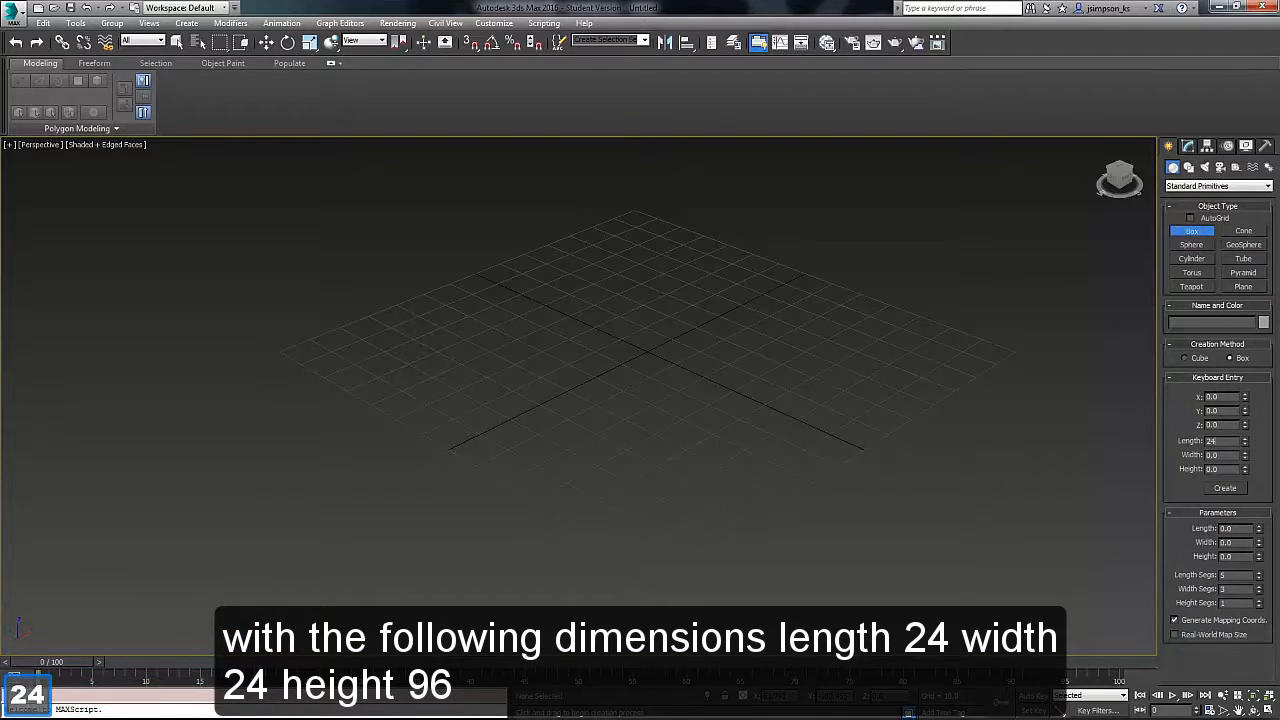
{"action": "key", "text": "Tab"}
{"action": "type", "text": "24"}
{"action": "key", "text": "Tab"}
{"action": "type", "text": "93"}
{"action": "key", "text": "Return"}
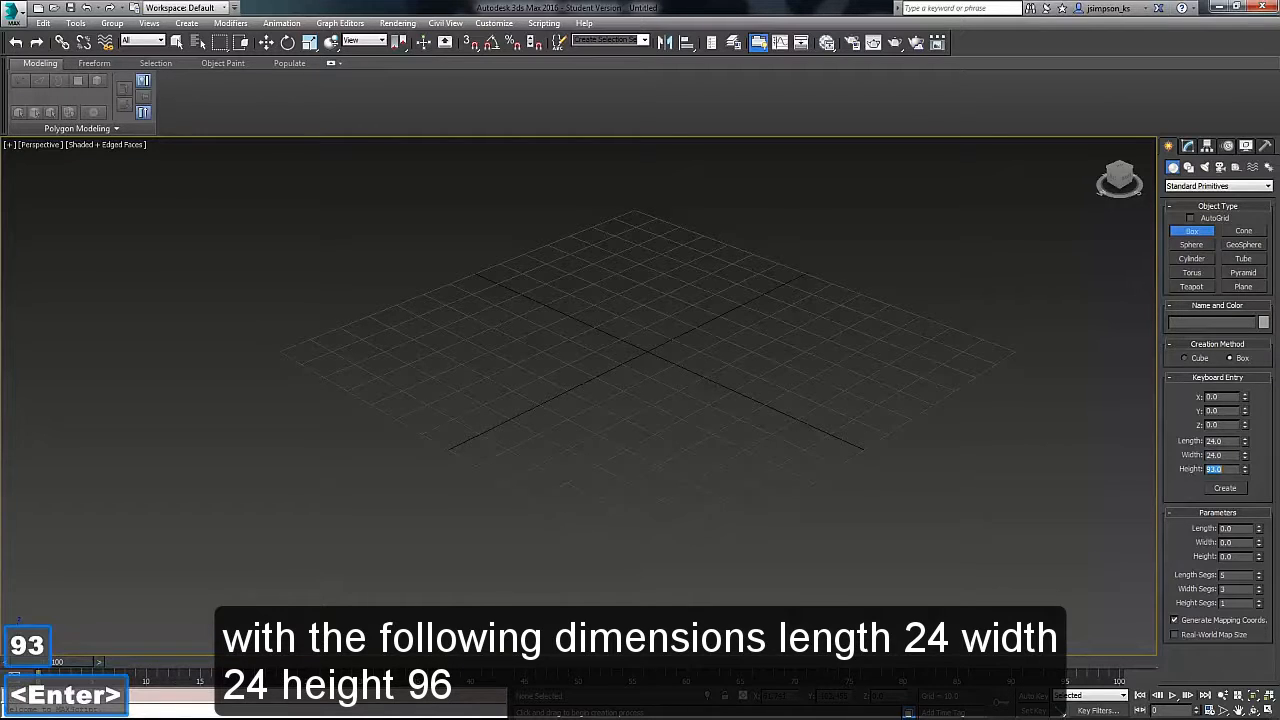
{"action": "left_click", "coordinate": [1225, 488]}
Reset the new box's length and width segments to 1.
{"action": "left_click", "coordinate": [1190, 145]}
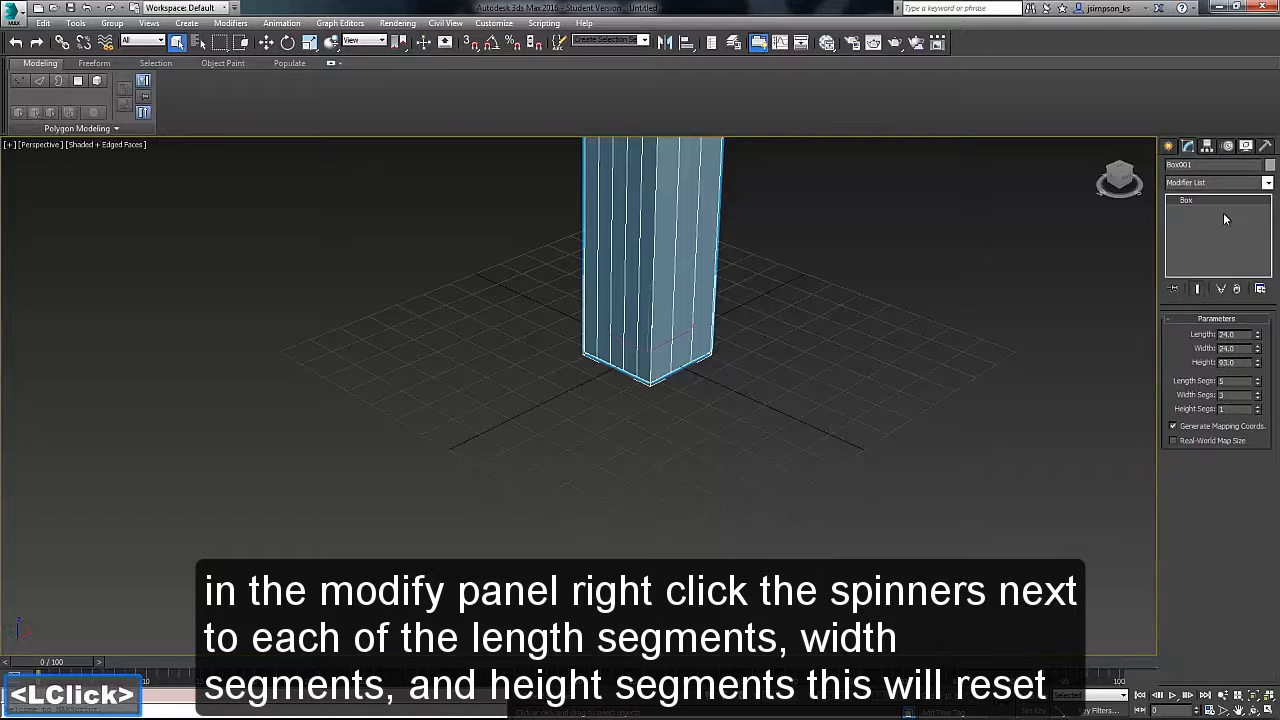
{"action": "right_click", "coordinate": [1258, 381]}
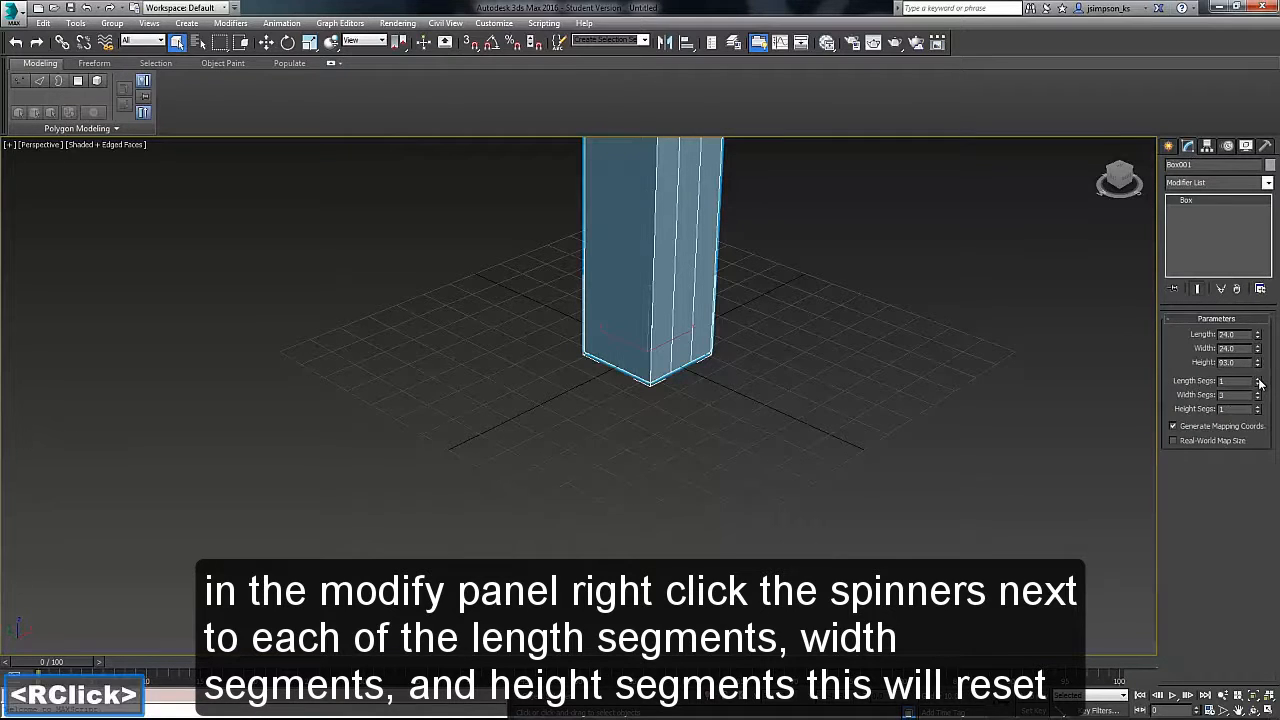
{"action": "right_click", "coordinate": [1258, 395]}
{"action": "middle_click_drag", "start_coordinate": [763, 257], "coordinate": [754, 462]}
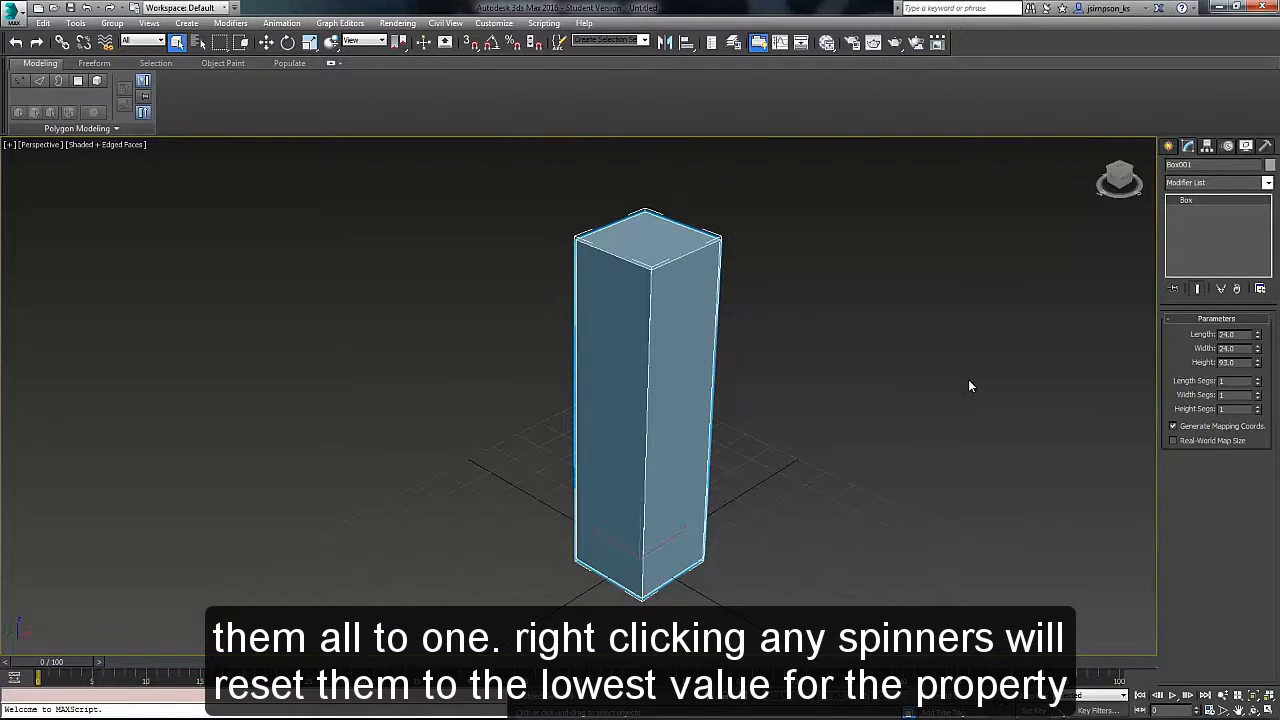
Draw a second box beside the first, about 31.4 long, 34.5 wide and 73.5 high.
{"action": "left_click", "coordinate": [1168, 146]}
{"action": "left_click", "coordinate": [1192, 231]}
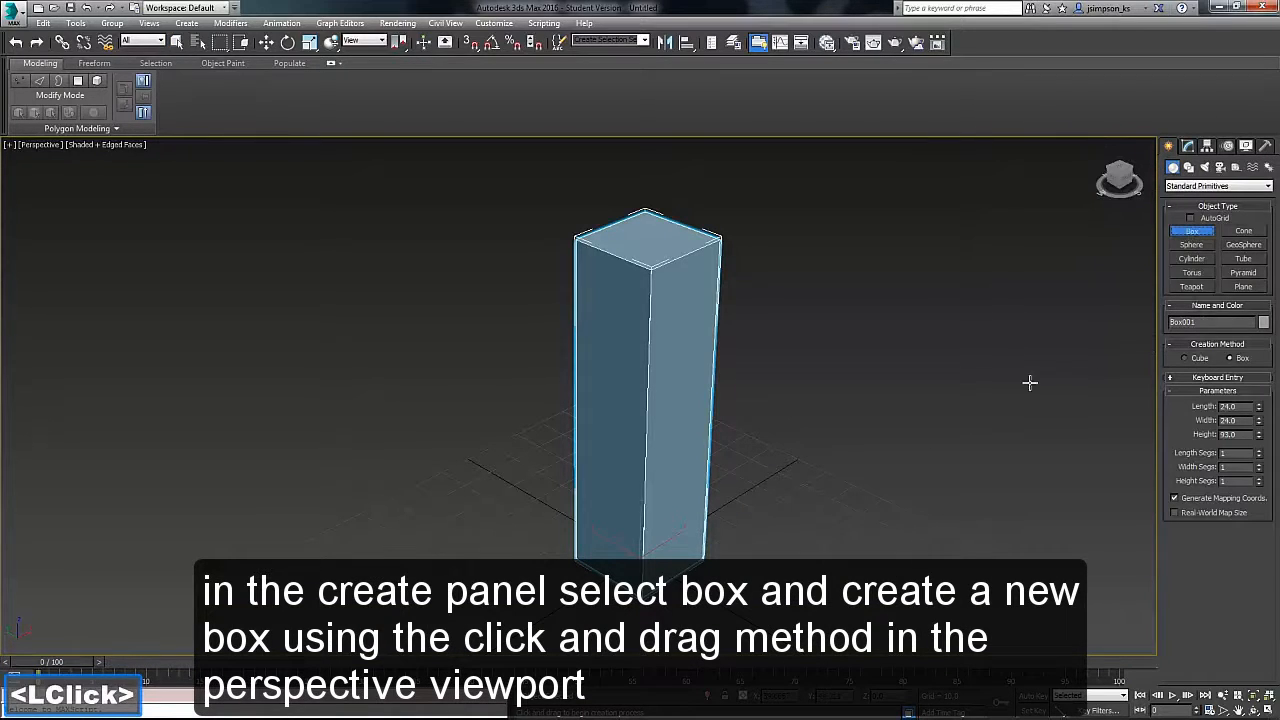
{"action": "left_click_drag", "start_coordinate": [815, 540], "coordinate": [985, 538]}
{"action": "left_click", "coordinate": [1016, 267]}
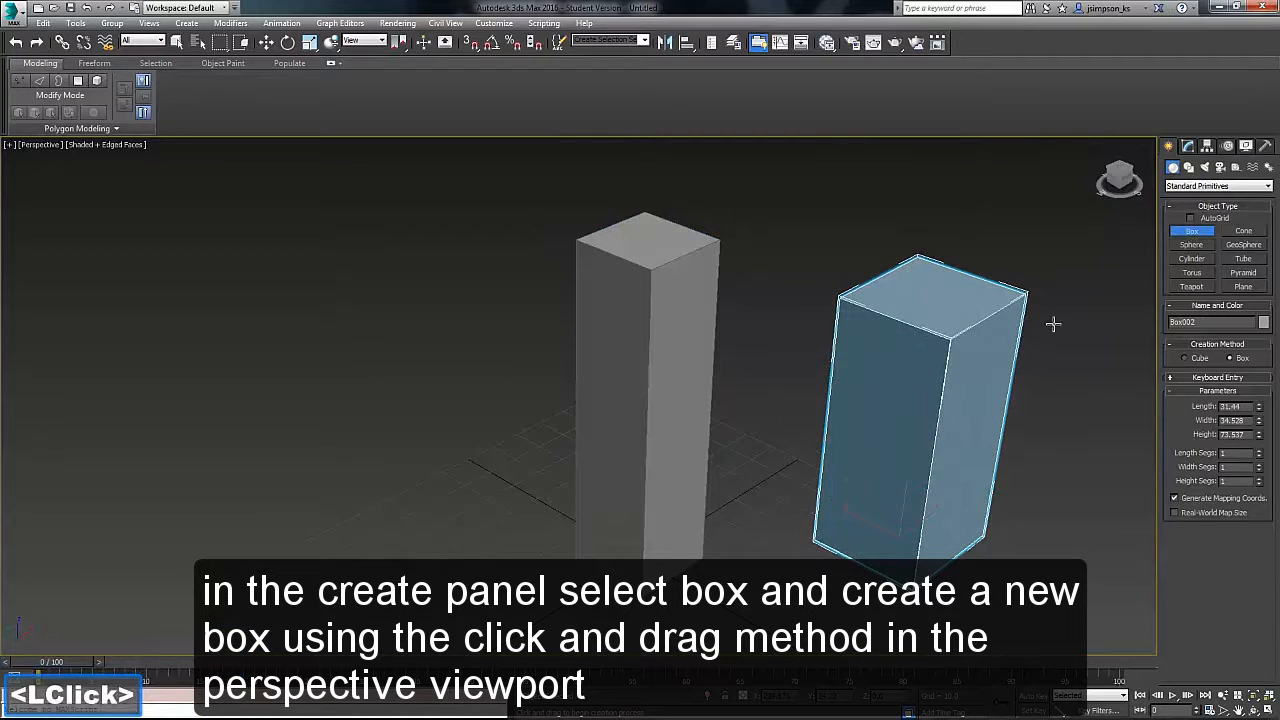
{"action": "right_click", "coordinate": [1087, 353]}
Set the second box's length to 24, width to 24 and height to 96.
{"action": "left_click", "coordinate": [1188, 146]}
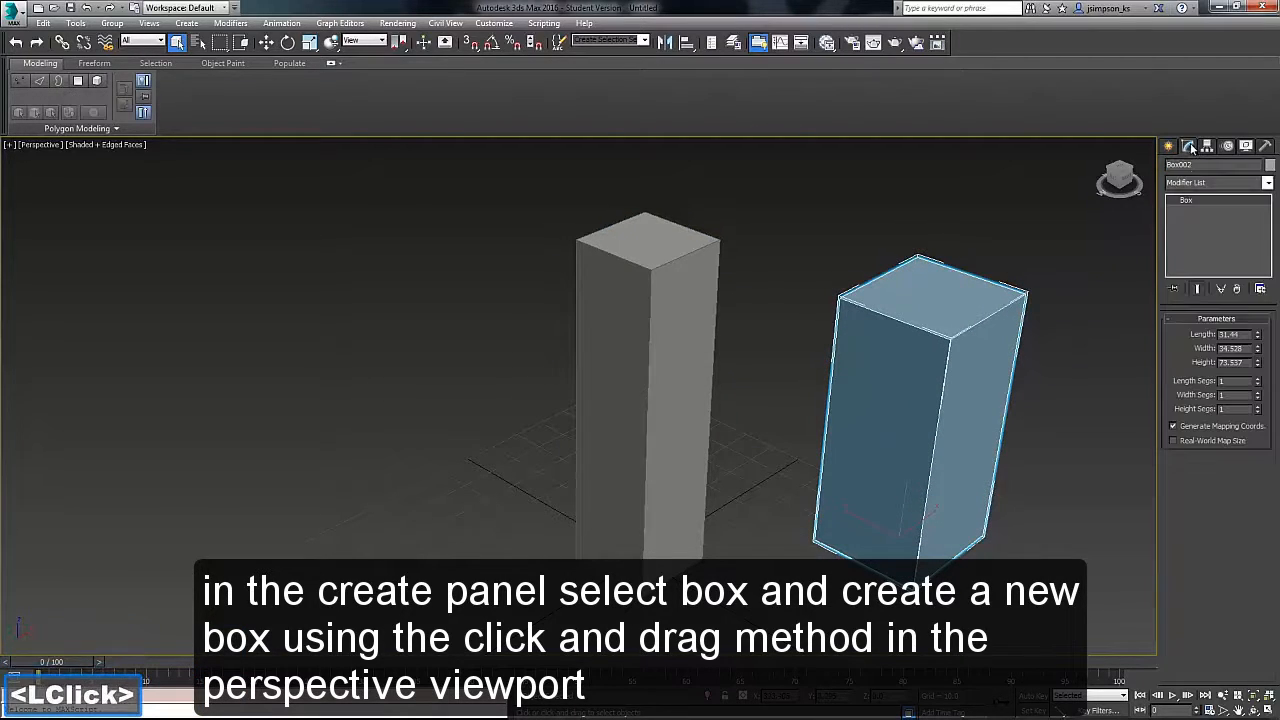
{"action": "left_click", "coordinate": [1248, 334]}
{"action": "left_click_drag", "start_coordinate": [1248, 334], "coordinate": [1178, 336]}
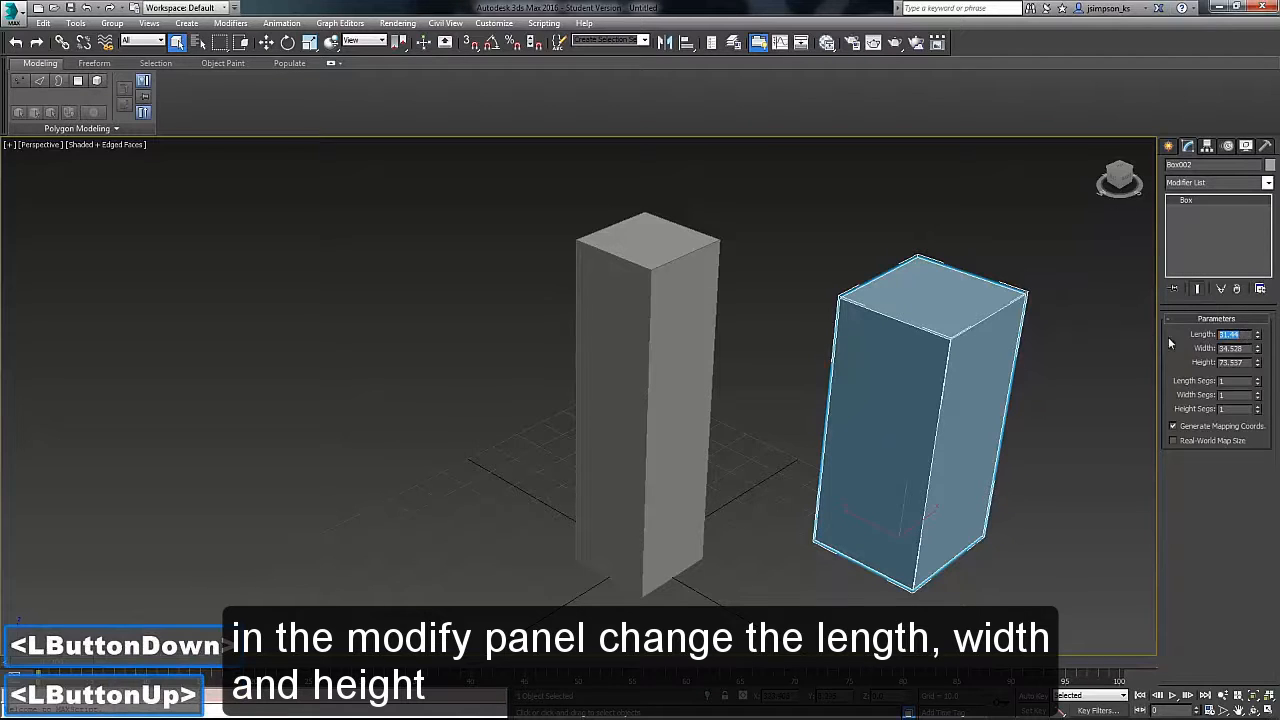
{"action": "type", "text": "24"}
{"action": "key", "text": "Tab"}
{"action": "type", "text": "24"}
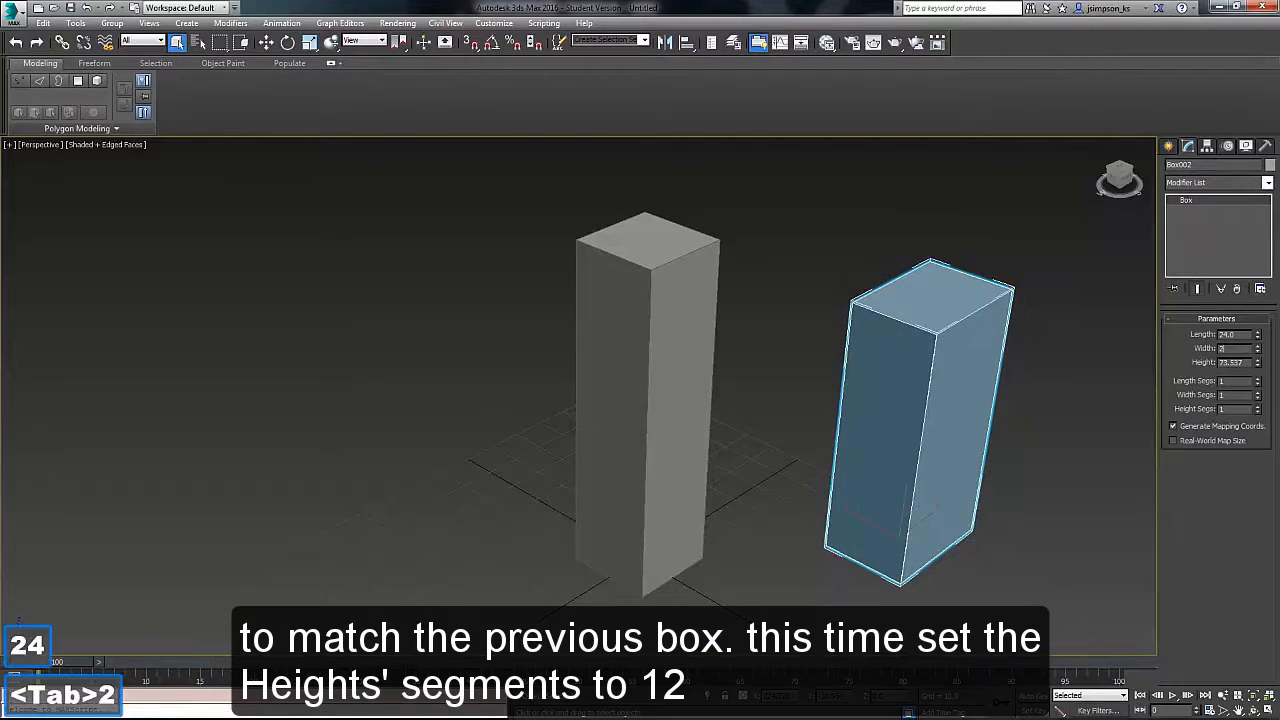
{"action": "key", "text": "Tab"}
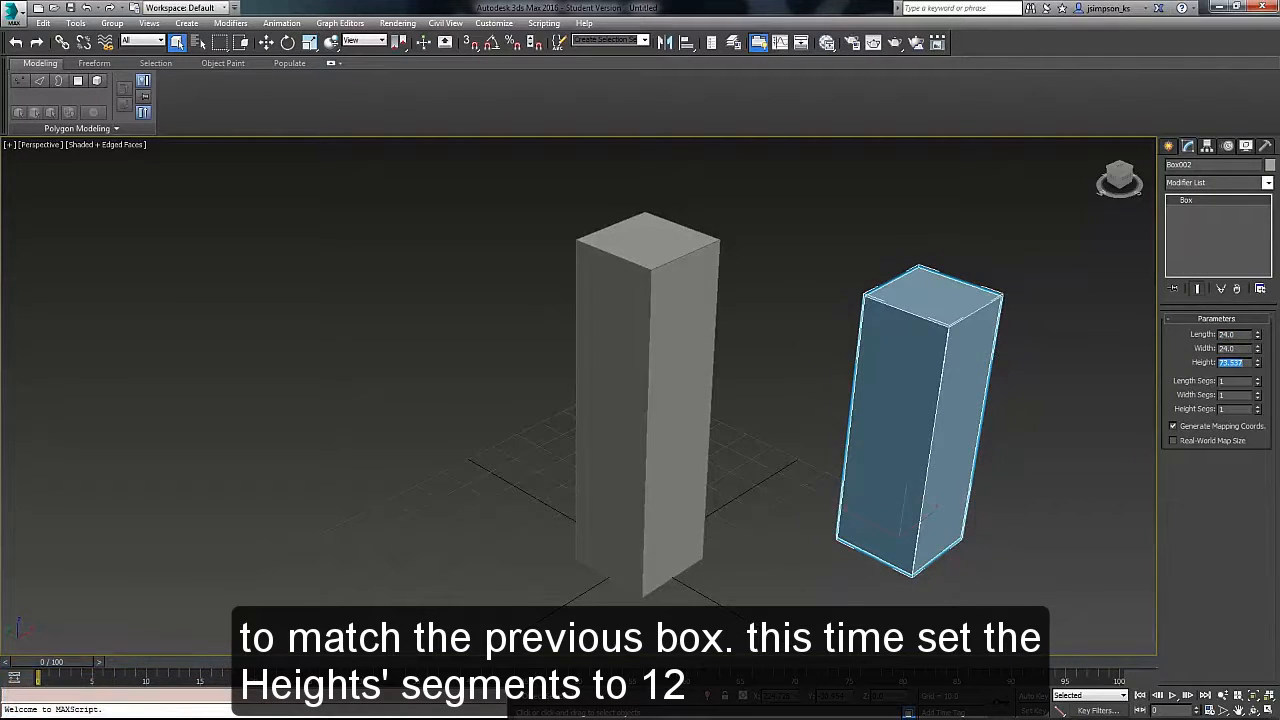
{"action": "type", "text": "93"}
{"action": "key", "text": "BackSpace"}
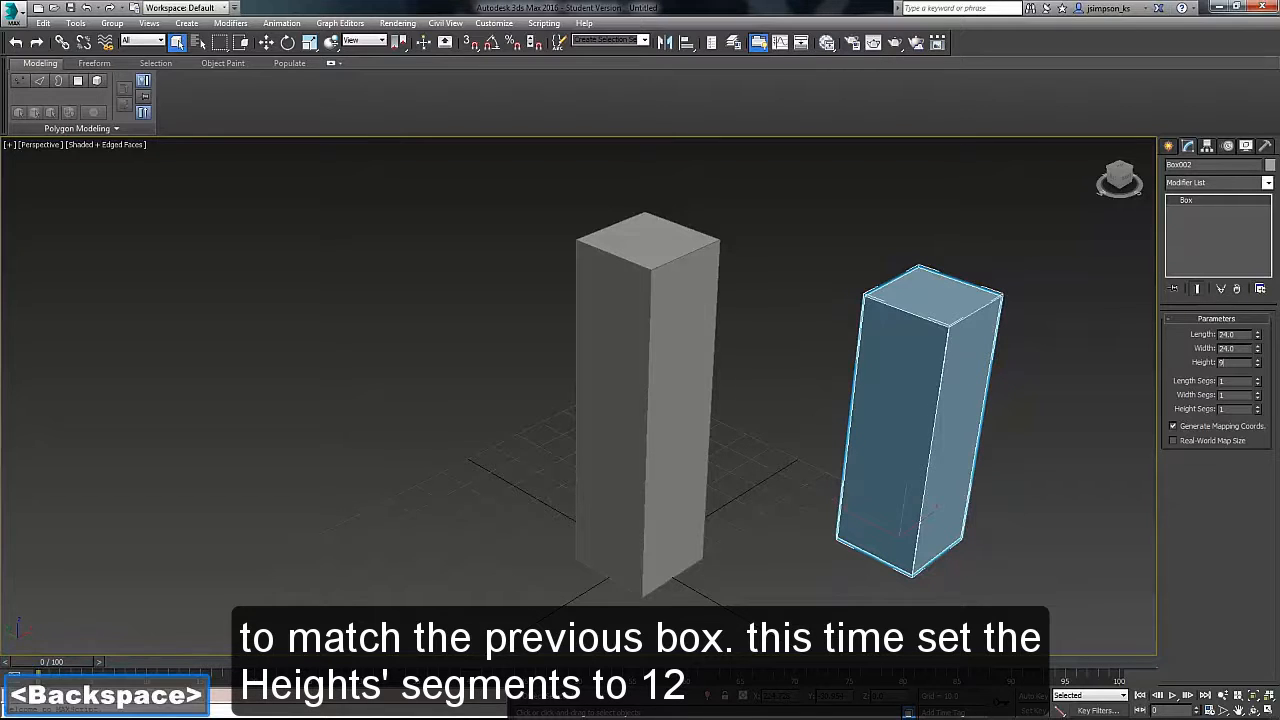
{"action": "type", "text": "6"}
{"action": "key", "text": "Tab"}
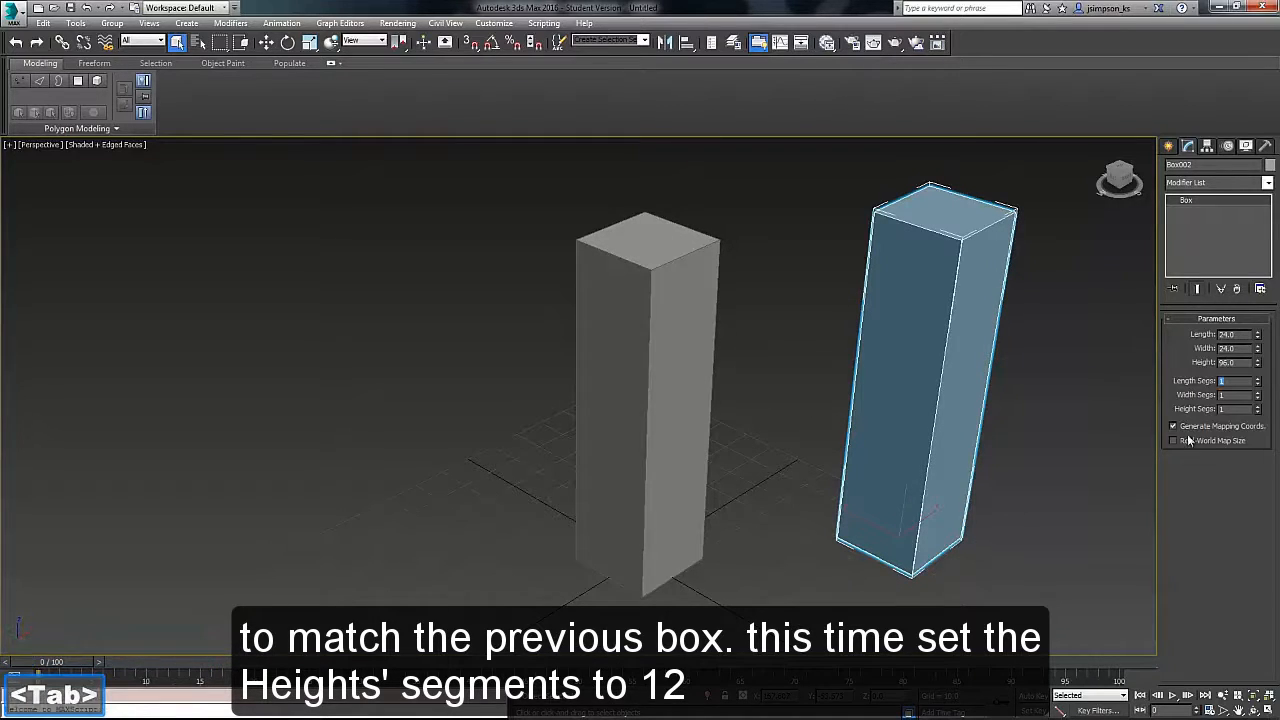
Set the second box's height segments to 12 and turn off its see-through display.
{"action": "left_click", "coordinate": [1234, 409]}
{"action": "type", "text": "12"}
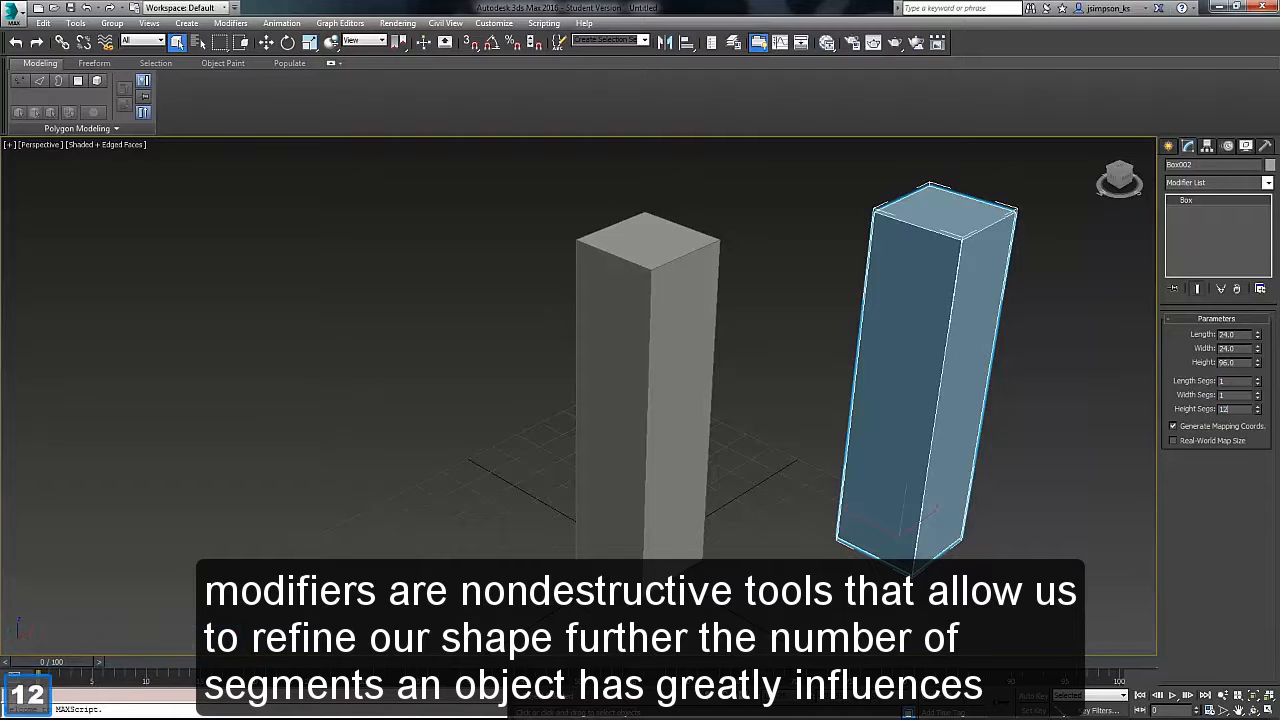
{"action": "key", "text": "Return"}
{"action": "key", "text": "alt+x"}
{"action": "middle_click_drag", "start_coordinate": [912, 526], "coordinate": [756, 524], "text": "alt"}
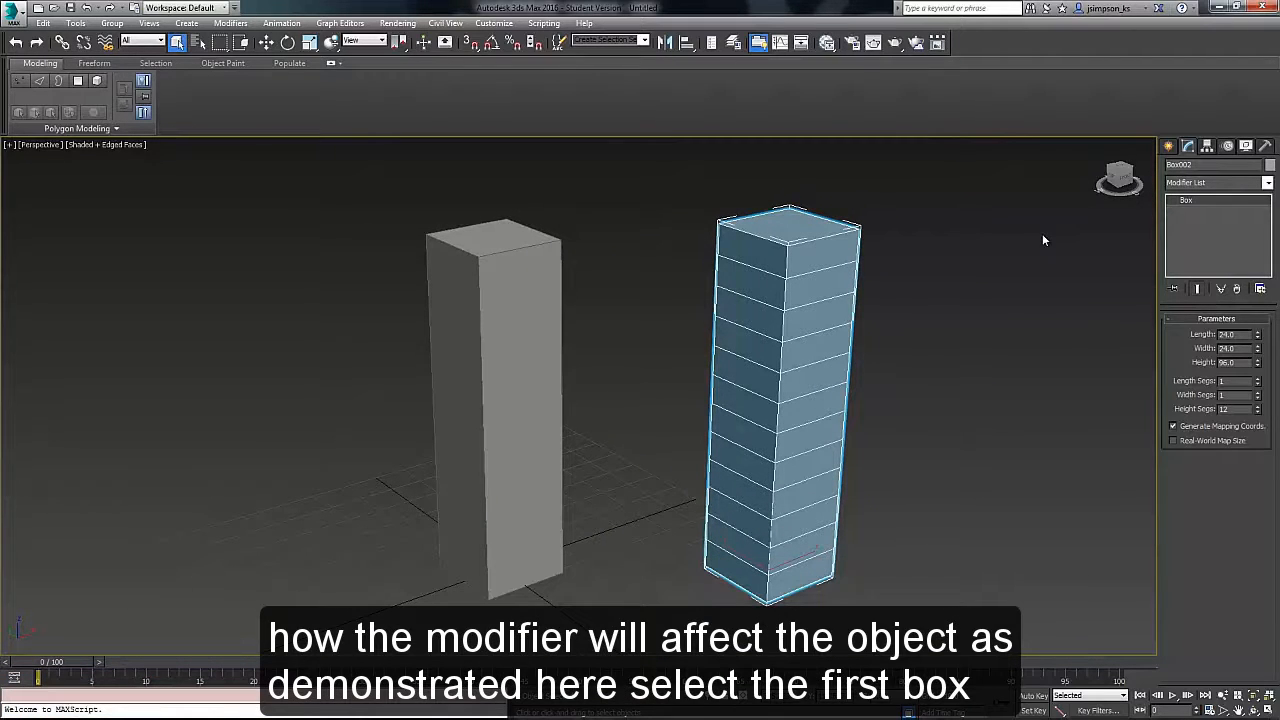
Apply a Taper modifier to the first box, the one with a single height segment.
{"action": "left_click", "coordinate": [507, 363]}
{"action": "left_click", "coordinate": [1201, 182]}
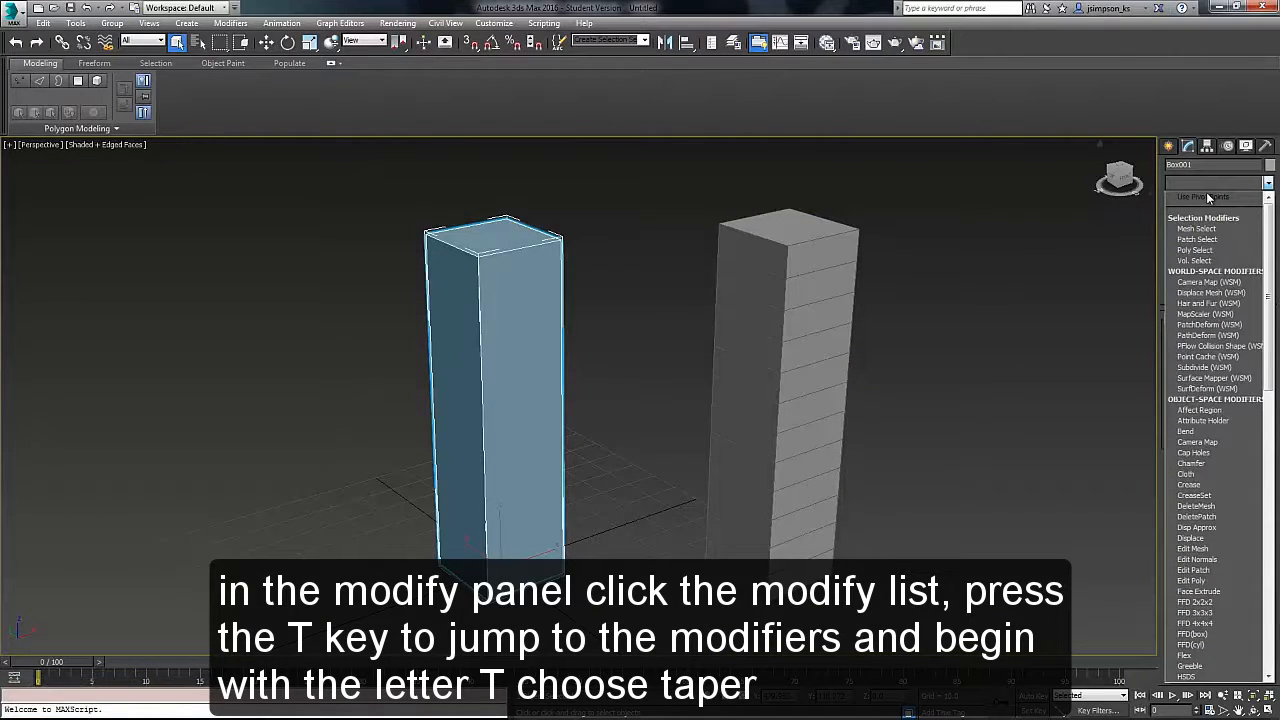
{"action": "key", "text": "t"}
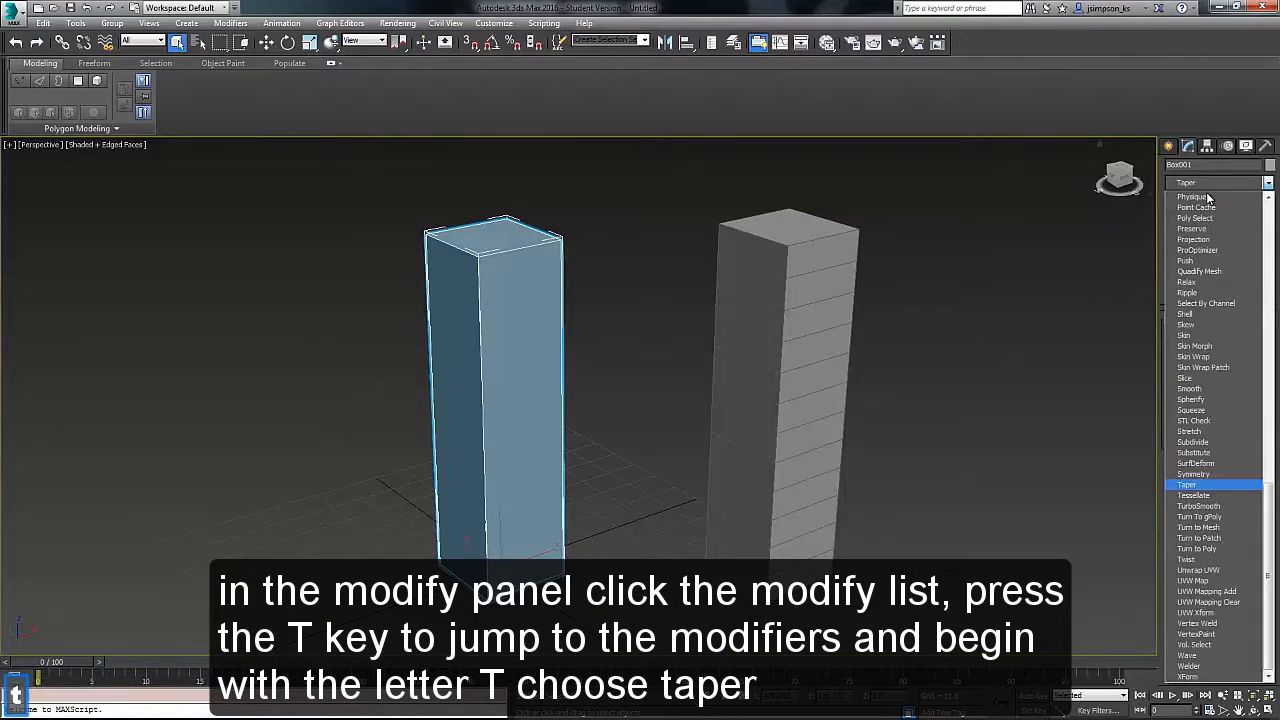
{"action": "left_click", "coordinate": [1205, 486]}
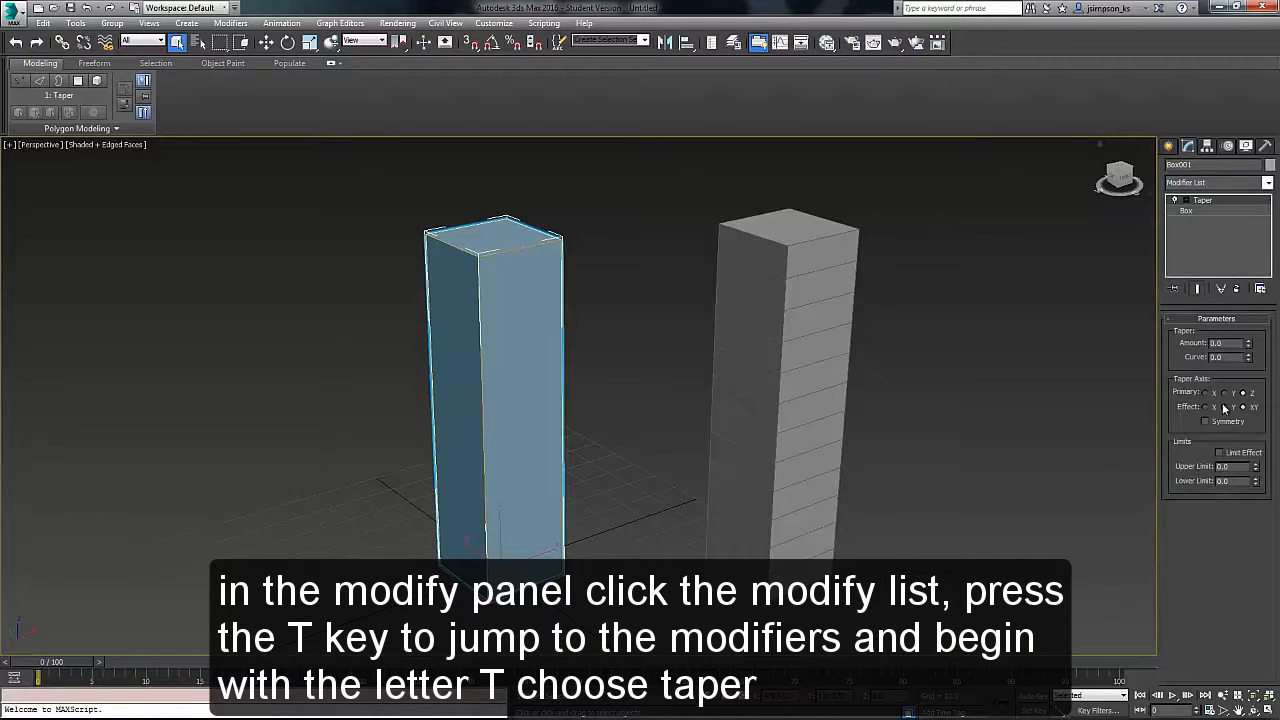
Set the first box's Taper amount to about 1.37 and its curve to about 2.29.
{"action": "left_click", "coordinate": [1204, 210]}
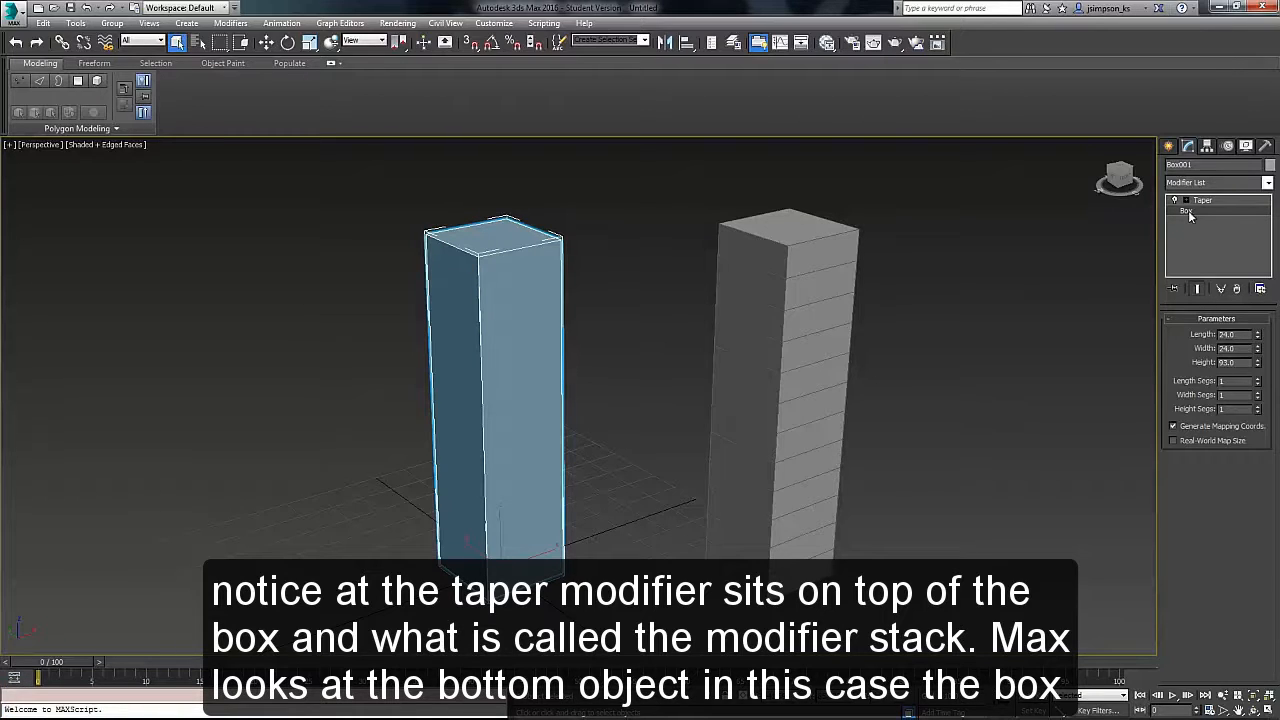
{"action": "left_click", "coordinate": [1205, 201]}
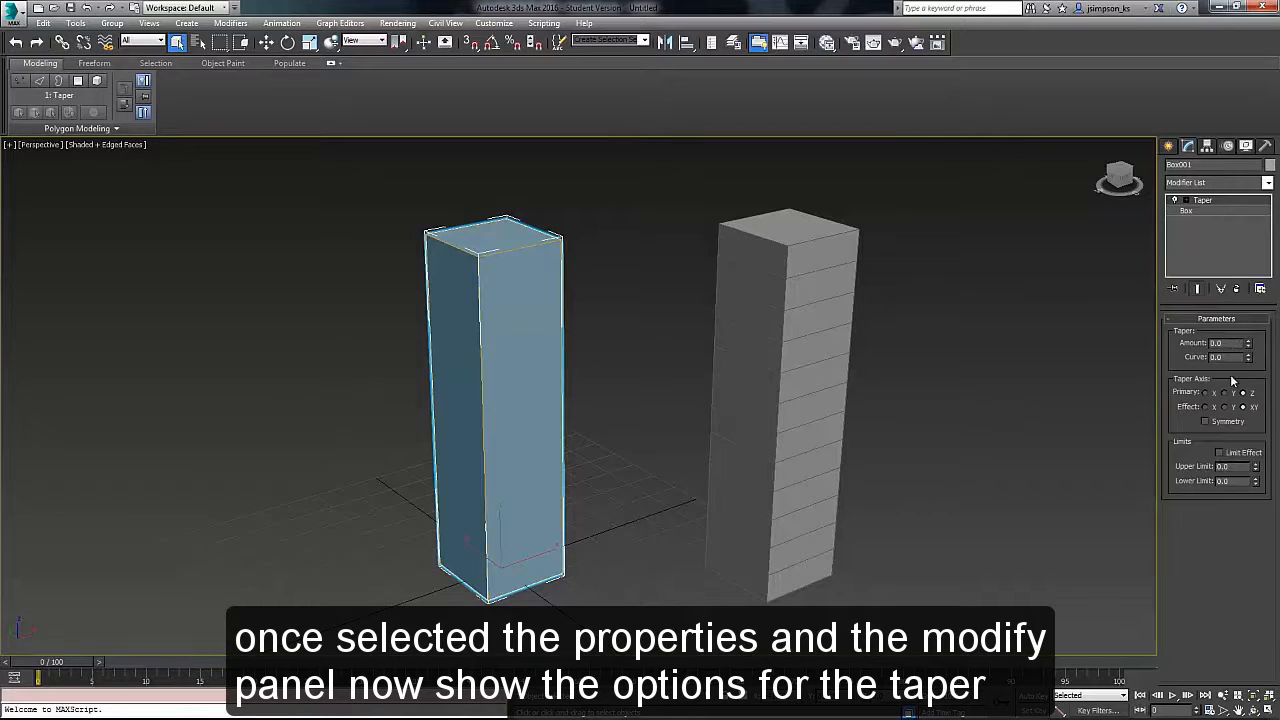
{"action": "left_click_drag", "start_coordinate": [1248, 344], "coordinate": [1265, 311]}
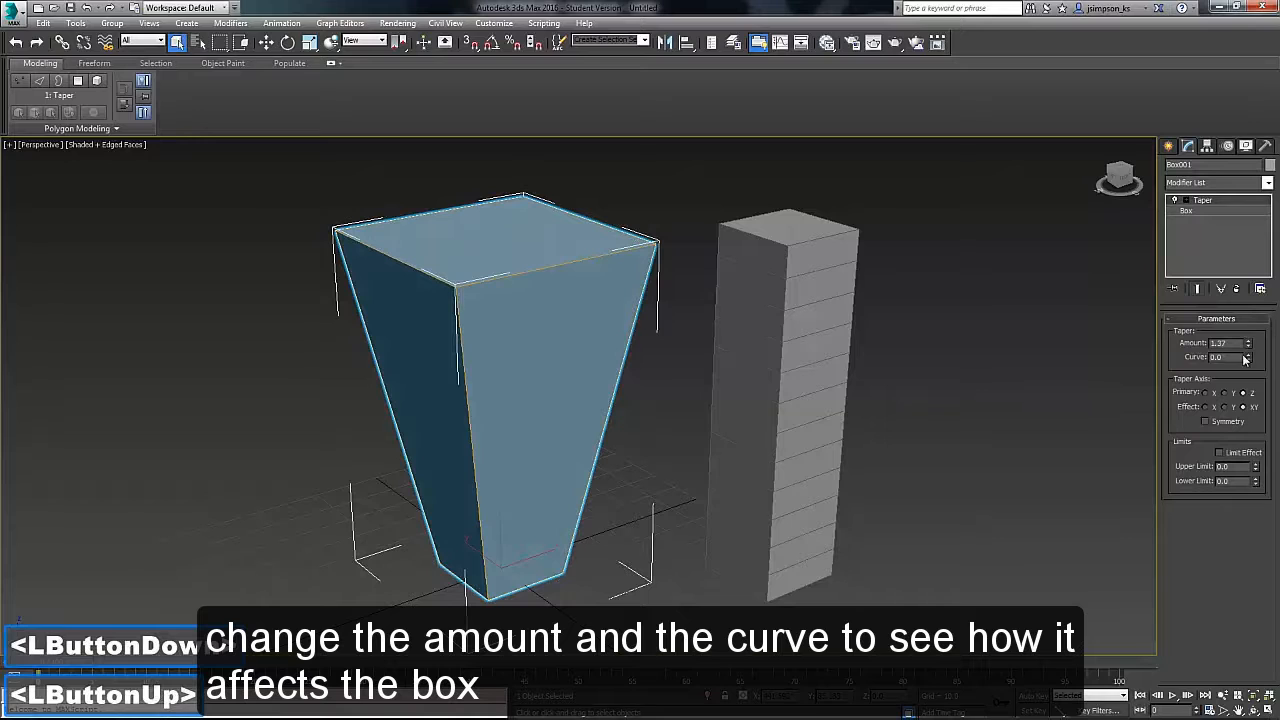
{"action": "left_click_drag", "start_coordinate": [1251, 362], "coordinate": [20, 479]}
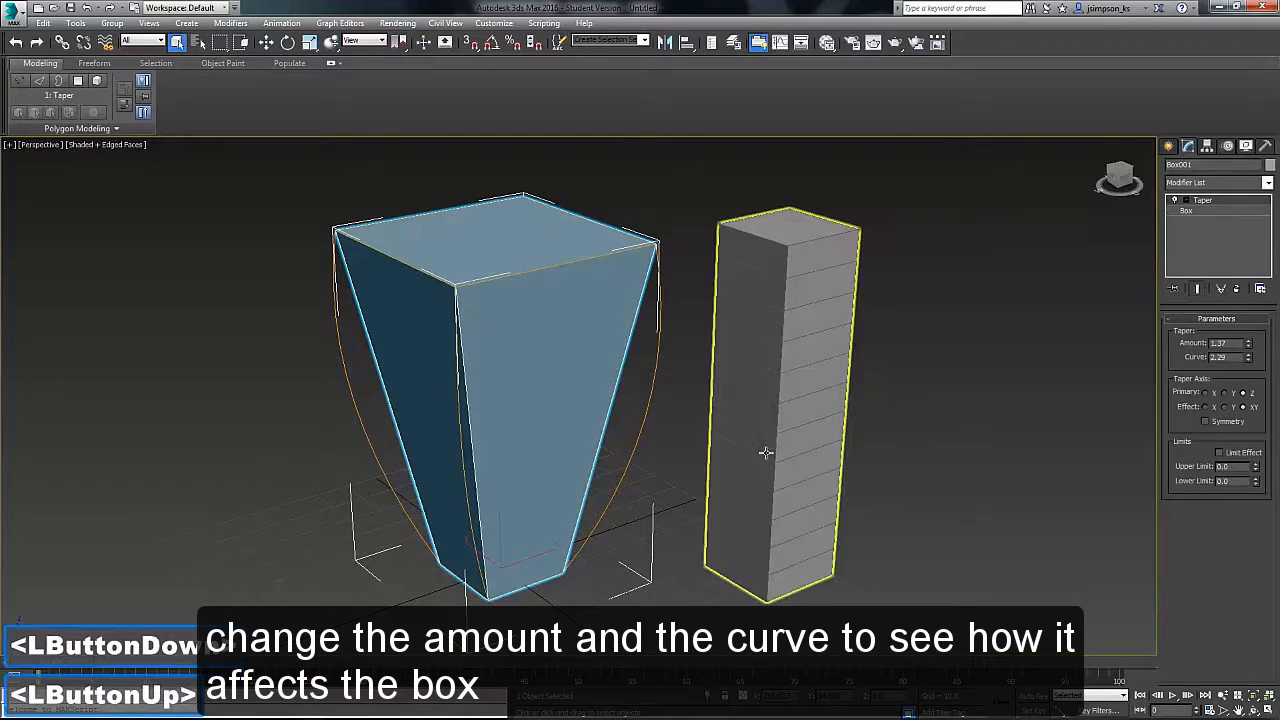
Apply a Taper modifier to the second box, the one with 12 height segments.
{"action": "left_click", "coordinate": [765, 458]}
{"action": "left_click", "coordinate": [1228, 183]}
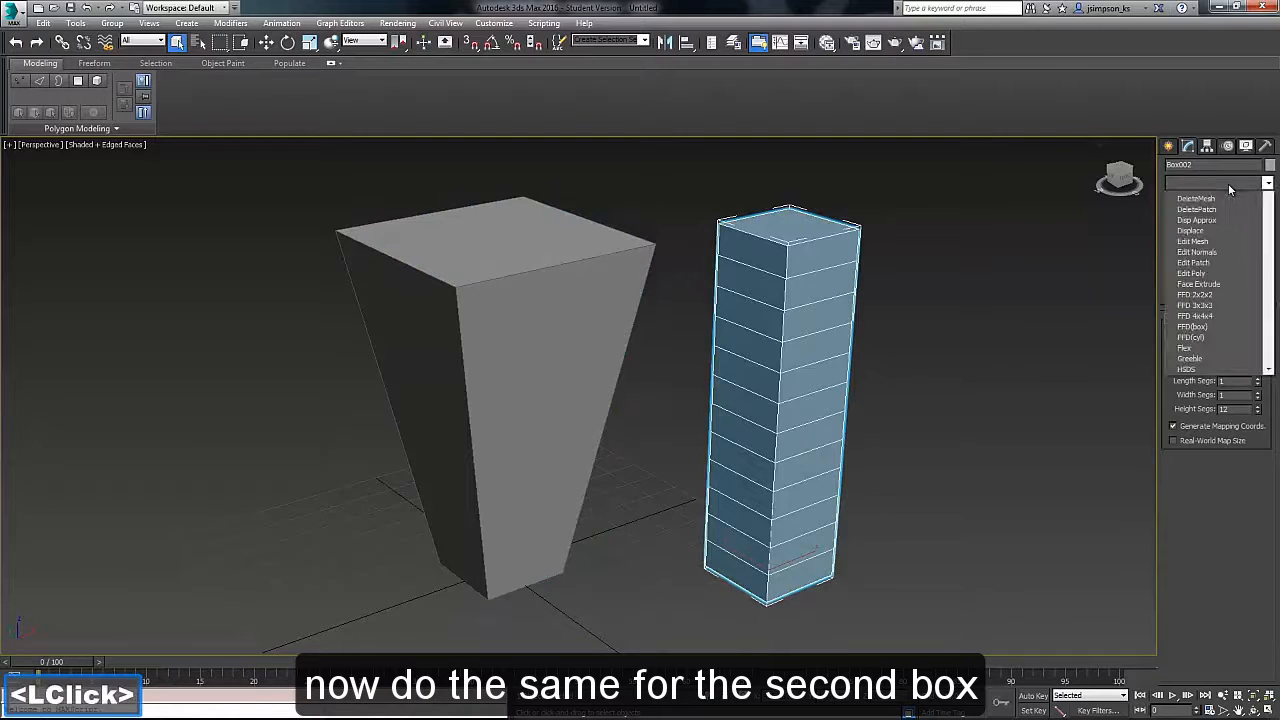
{"action": "key", "text": "t"}
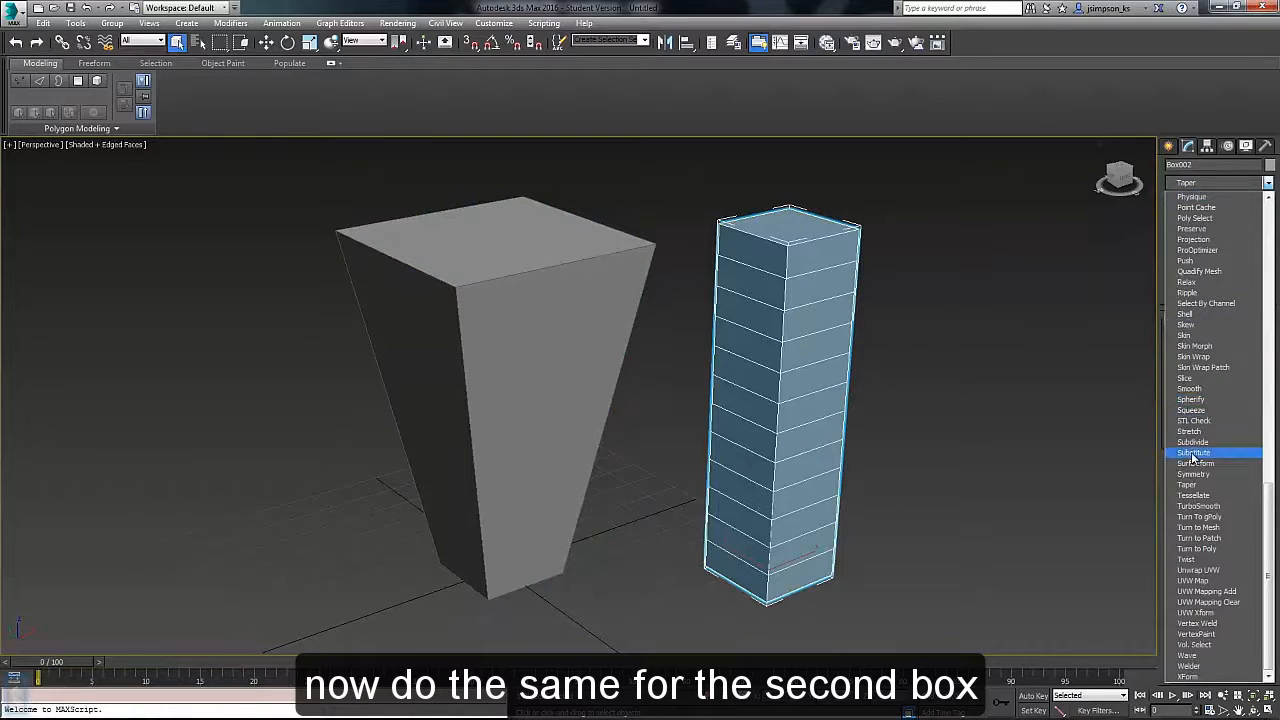
{"action": "left_click", "coordinate": [1186, 486]}
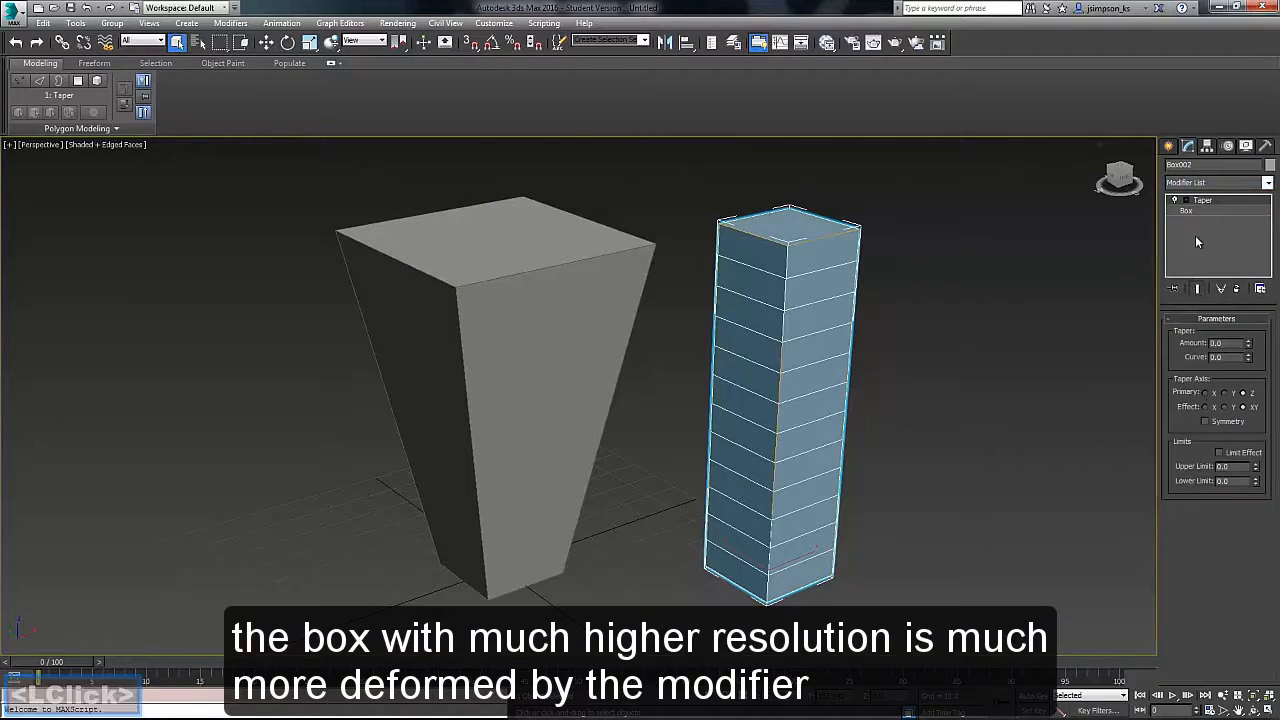
Set the second box's Taper amount to about 1.39 and its curve to about -4.71.
{"action": "left_click_drag", "start_coordinate": [1248, 348], "coordinate": [1248, 310]}
{"action": "left_click", "coordinate": [1249, 359]}
{"action": "left_click_drag", "start_coordinate": [1251, 362], "coordinate": [1250, 672]}
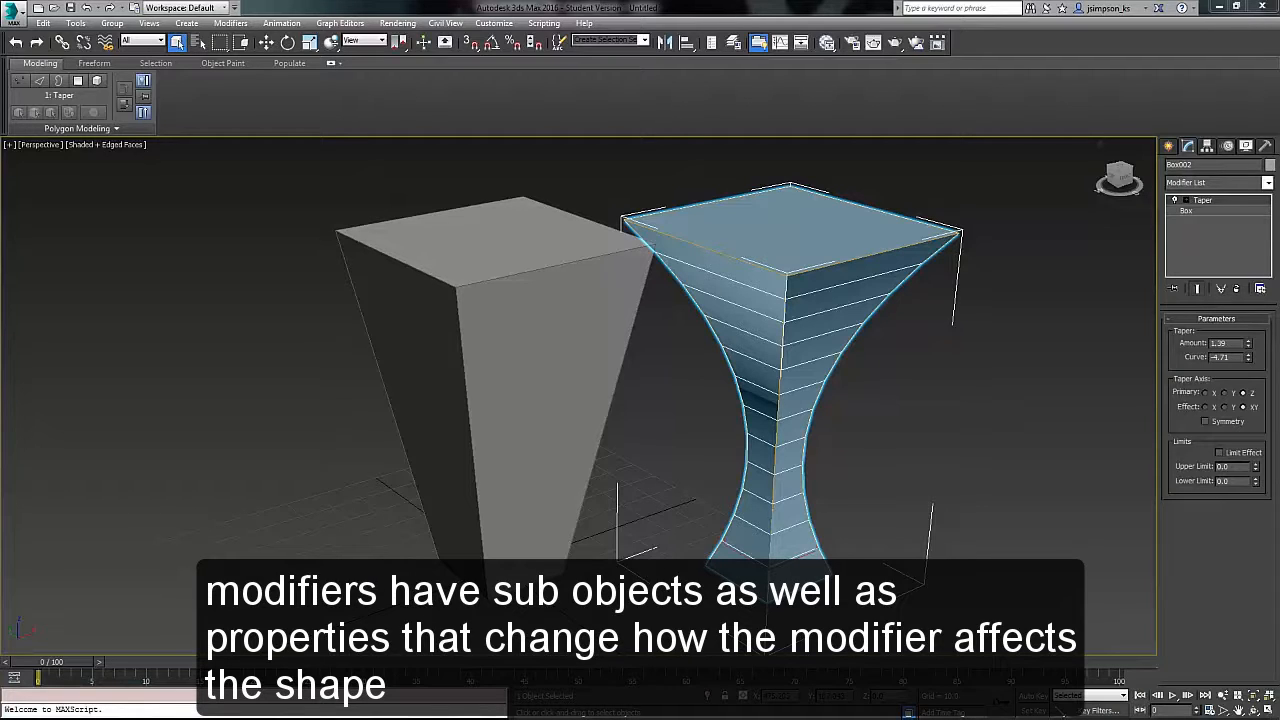
Try moving the Gizmo sub-object of the second box's Taper along the X axis and undo the move.
{"action": "left_click", "coordinate": [1187, 201]}
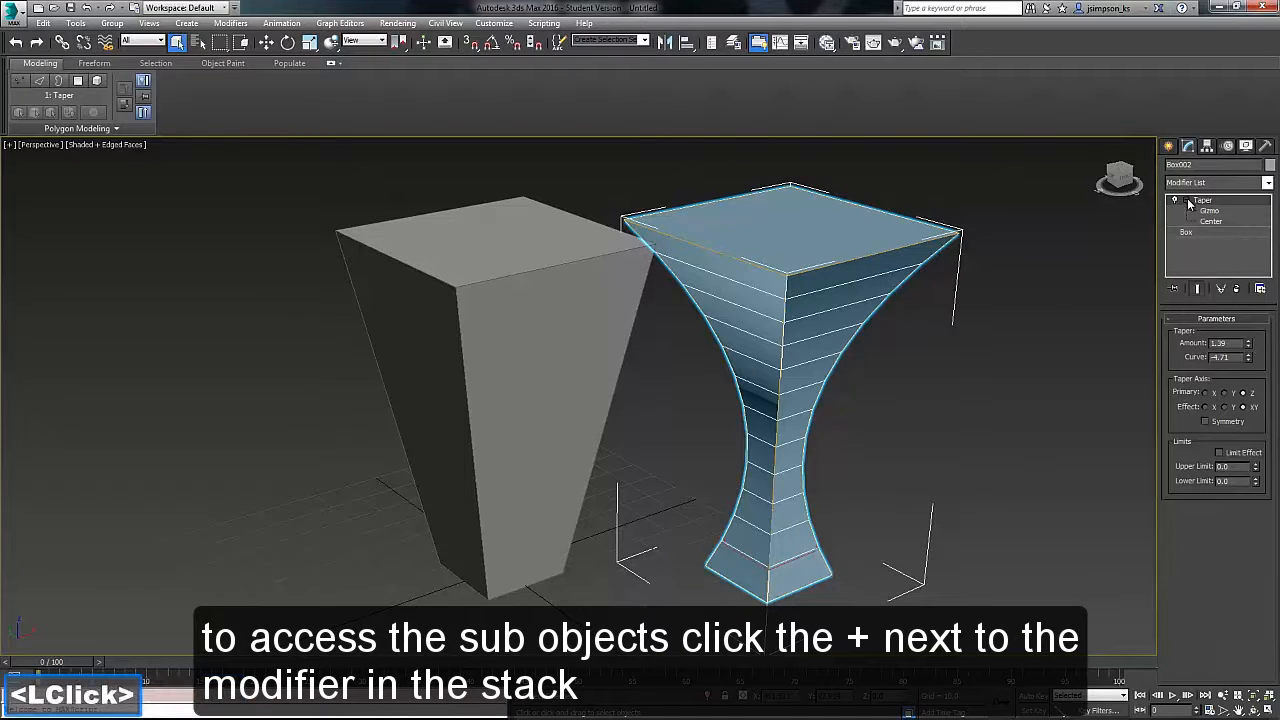
{"action": "left_click", "coordinate": [1207, 213]}
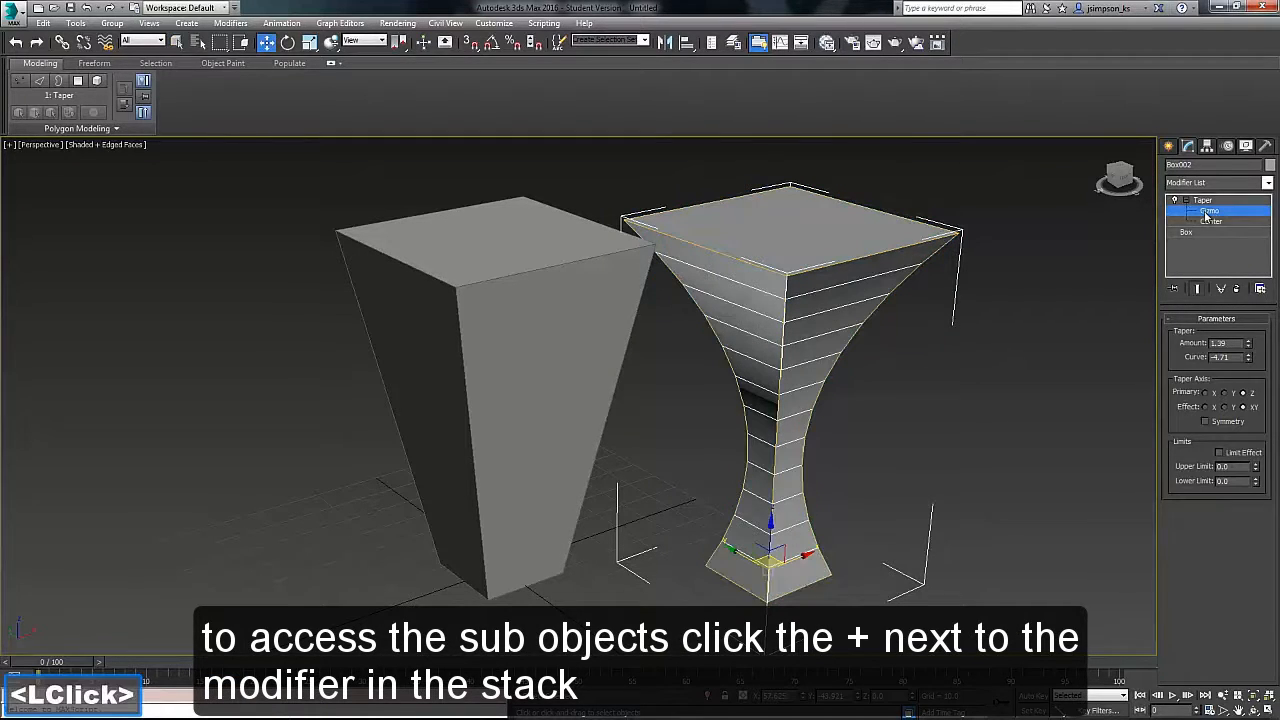
{"action": "left_click_drag", "start_coordinate": [800, 559], "coordinate": [870, 532]}
{"action": "key", "text": "ctrl+z"}
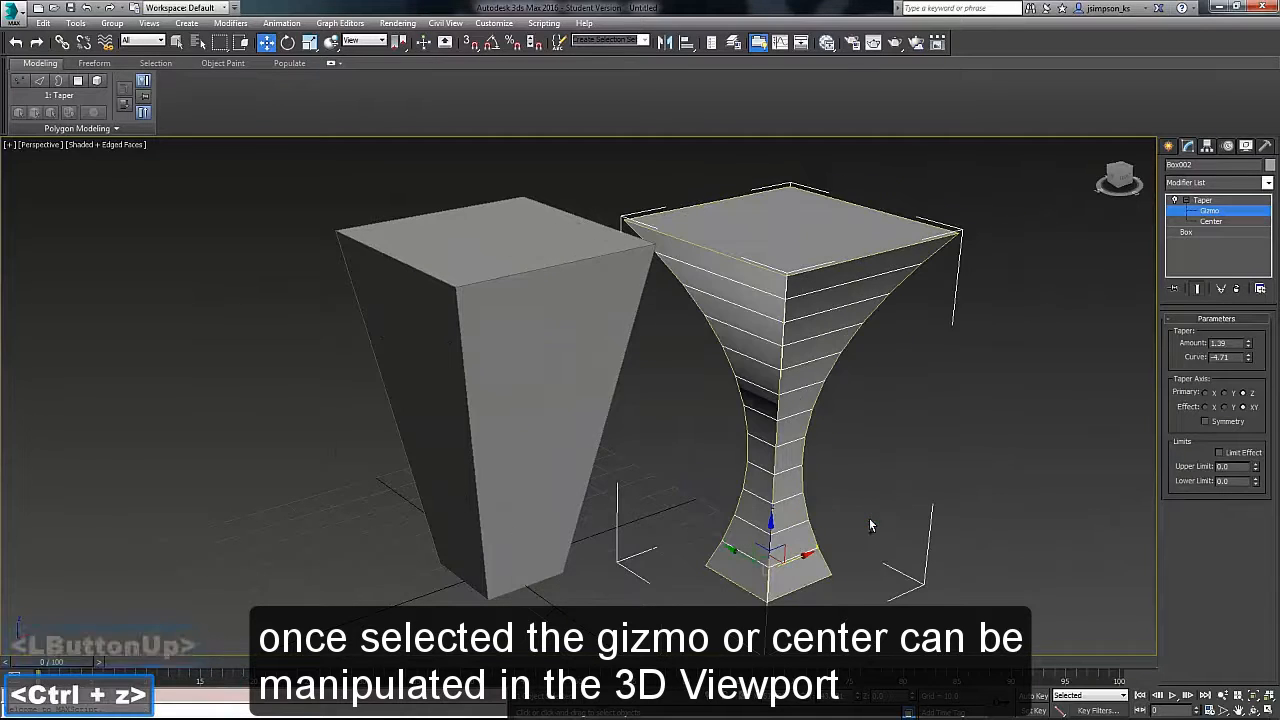
Remove the Taper modifier from the second box and delete both boxes from the scene.
{"action": "left_click", "coordinate": [1186, 202]}
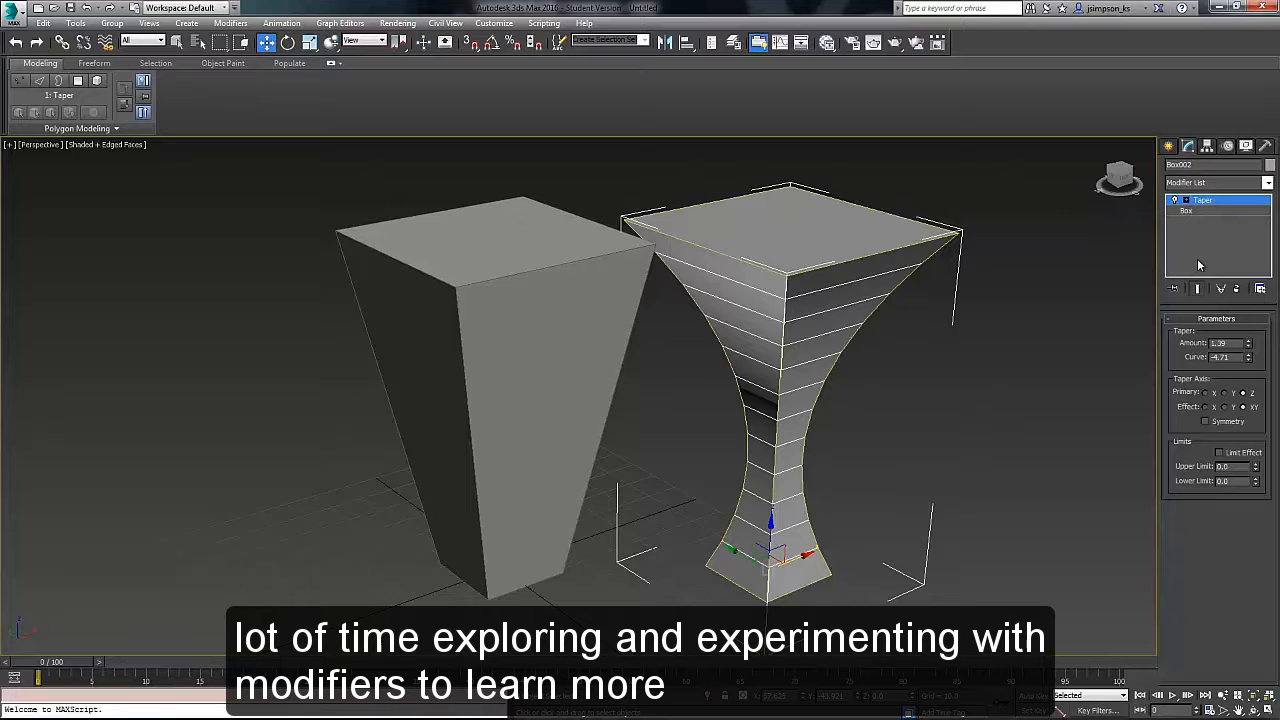
{"action": "left_click", "coordinate": [1205, 202]}
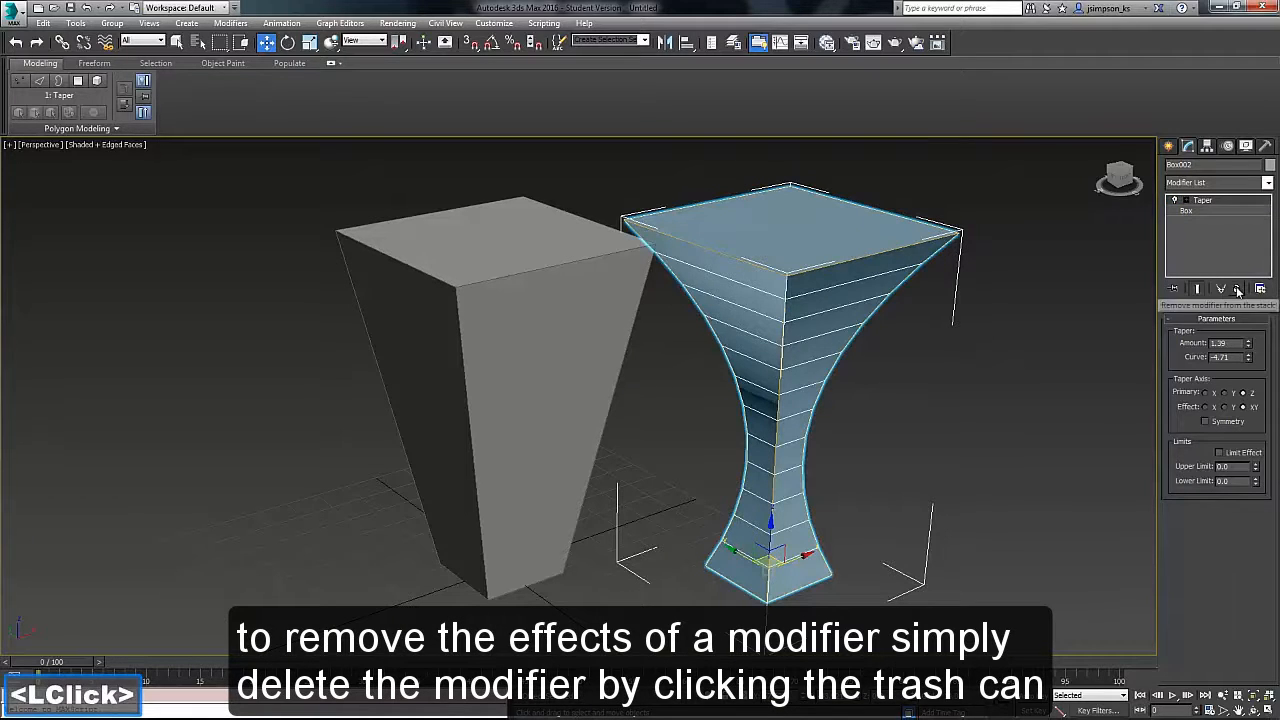
{"action": "left_click", "coordinate": [1238, 289]}
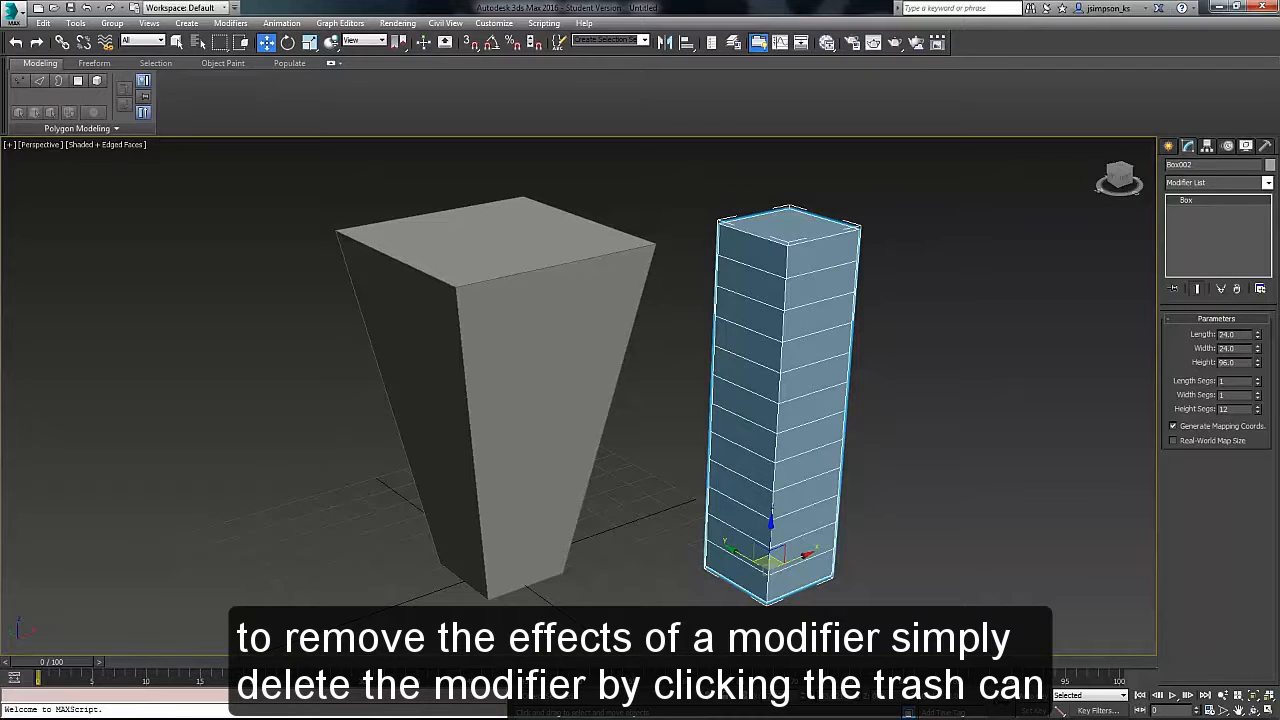
{"action": "left_click_drag", "start_coordinate": [203, 157], "coordinate": [1001, 585]}
{"action": "key", "text": "Delete"}
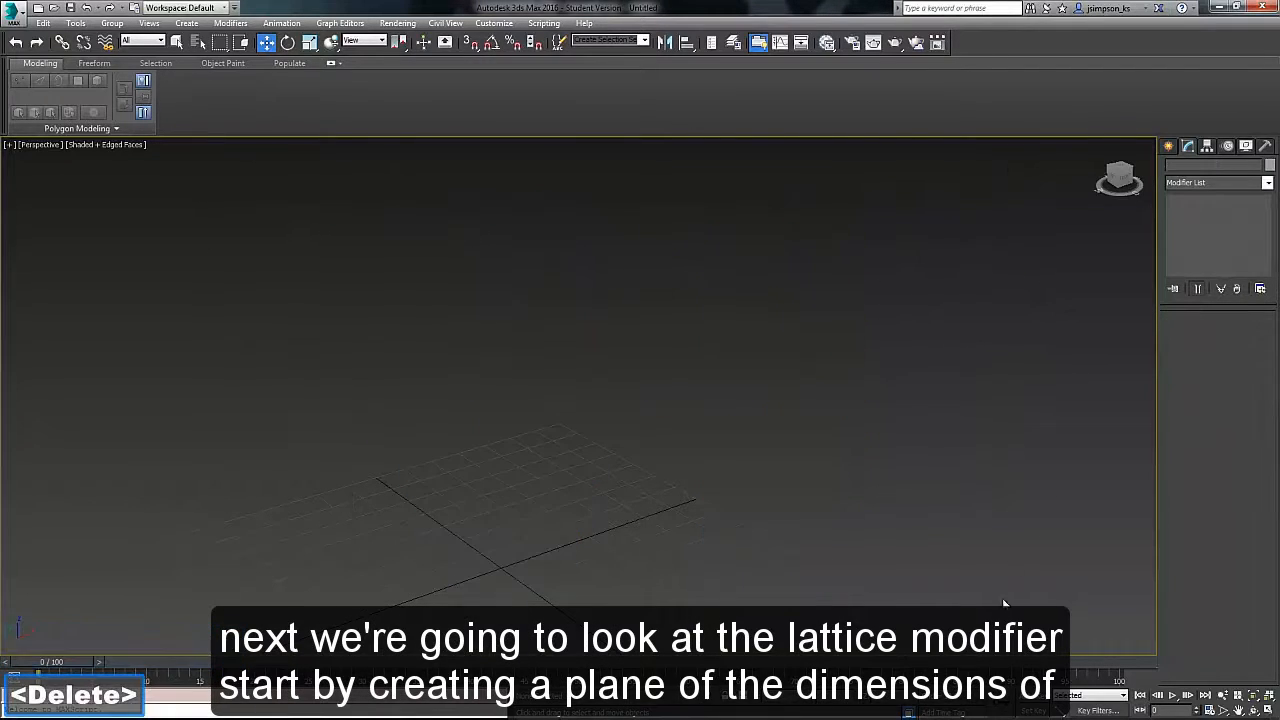
Create a plane at the origin from entered dimensions: length 128 and width 24.
{"action": "left_click", "coordinate": [1168, 146]}
{"action": "left_click", "coordinate": [1243, 287]}
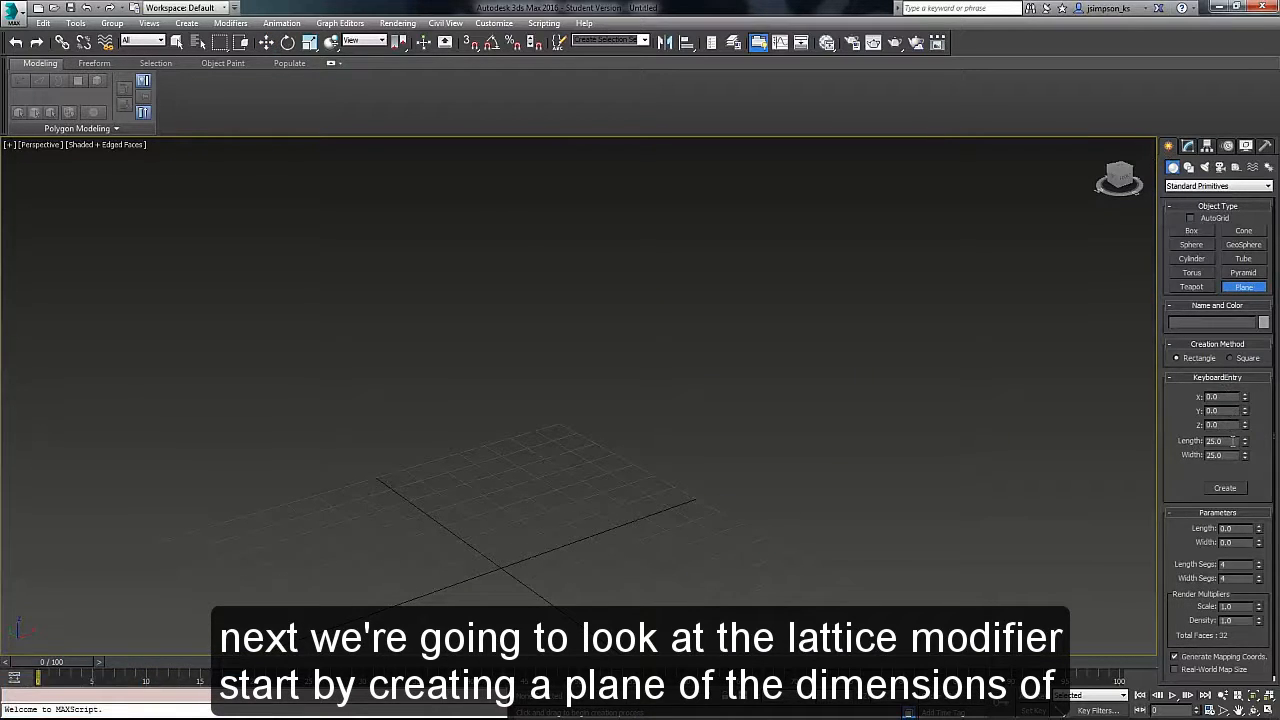
{"action": "left_click_drag", "start_coordinate": [1220, 441], "coordinate": [1067, 409]}
{"action": "type", "text": "128"}
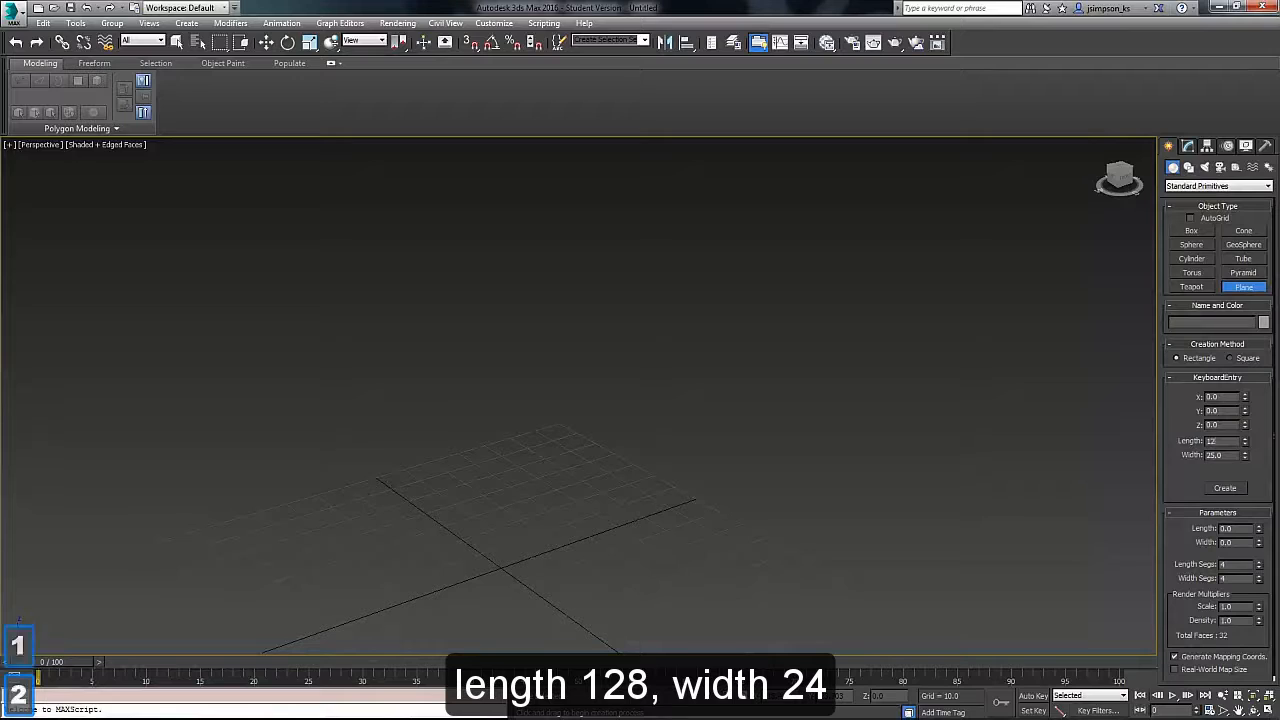
{"action": "key", "text": "Tab"}
{"action": "type", "text": "24"}
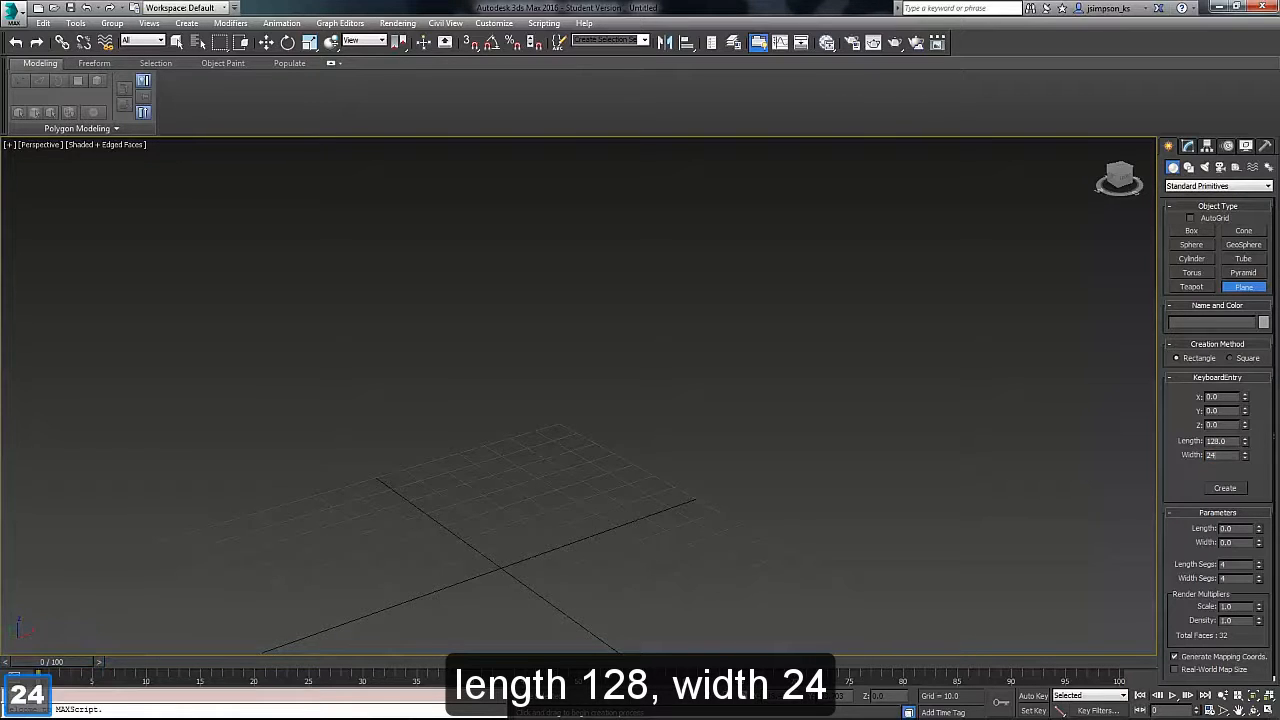
{"action": "key", "text": "Return"}
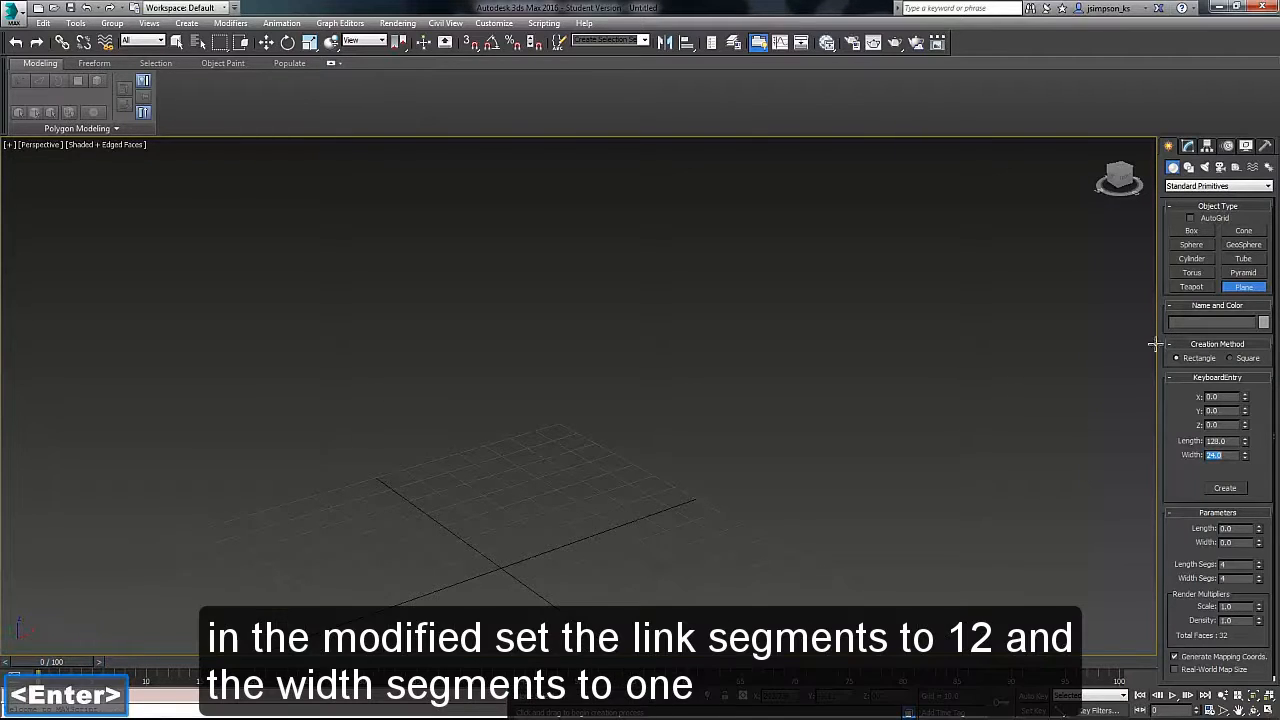
{"action": "left_click", "coordinate": [1224, 490]}
Set the plane's length segments to 12 and width segments to 1, and apply a Lattice modifier to it.
{"action": "left_click", "coordinate": [1188, 146]}
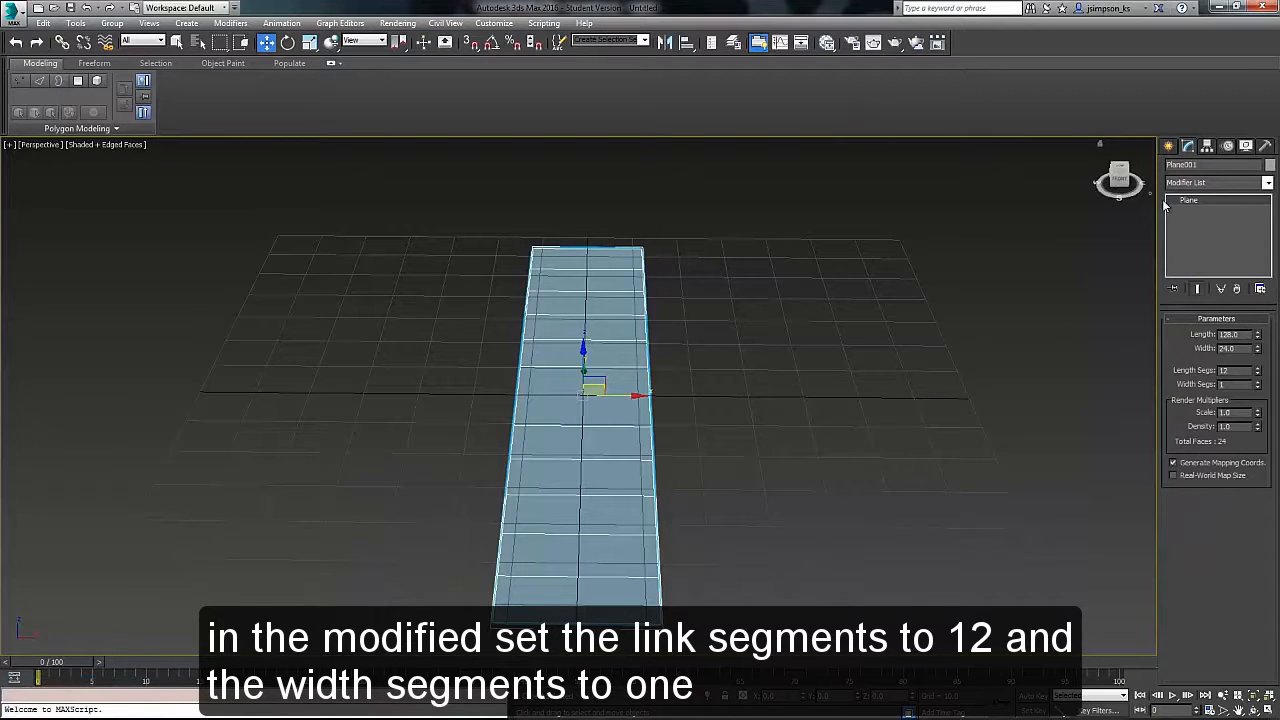
{"action": "left_click", "coordinate": [1188, 186]}
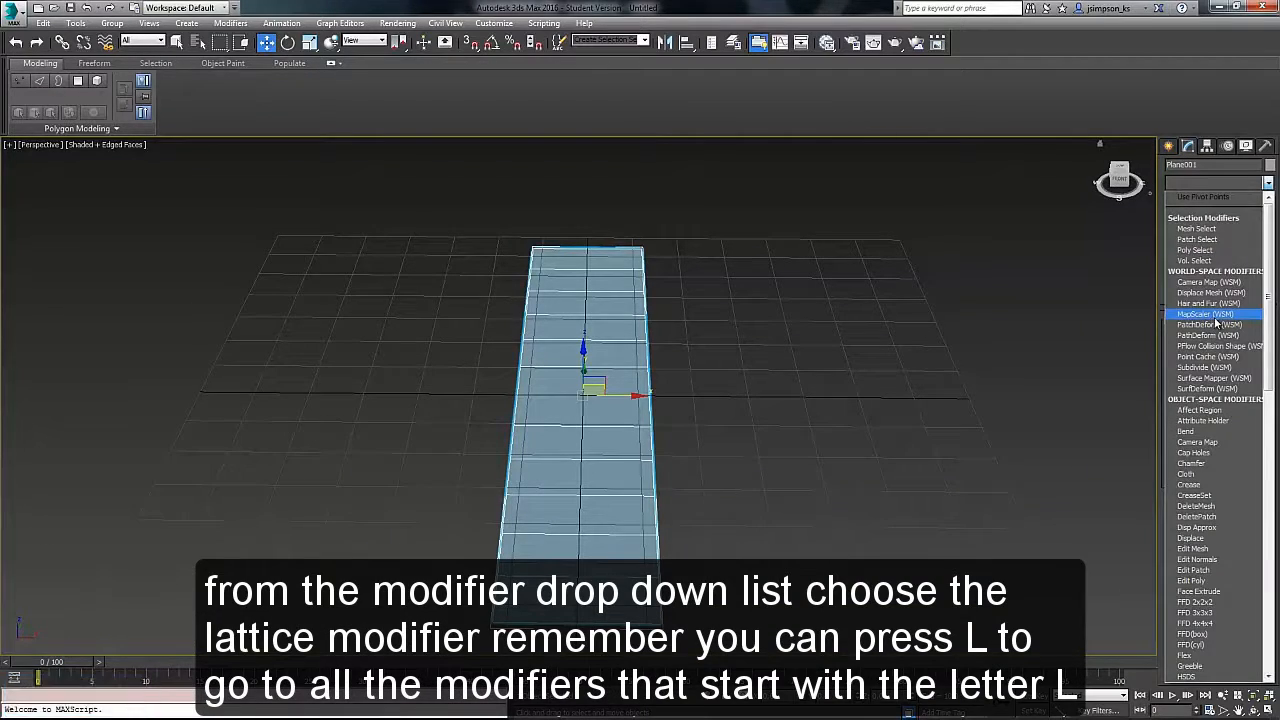
{"action": "key", "text": "l"}
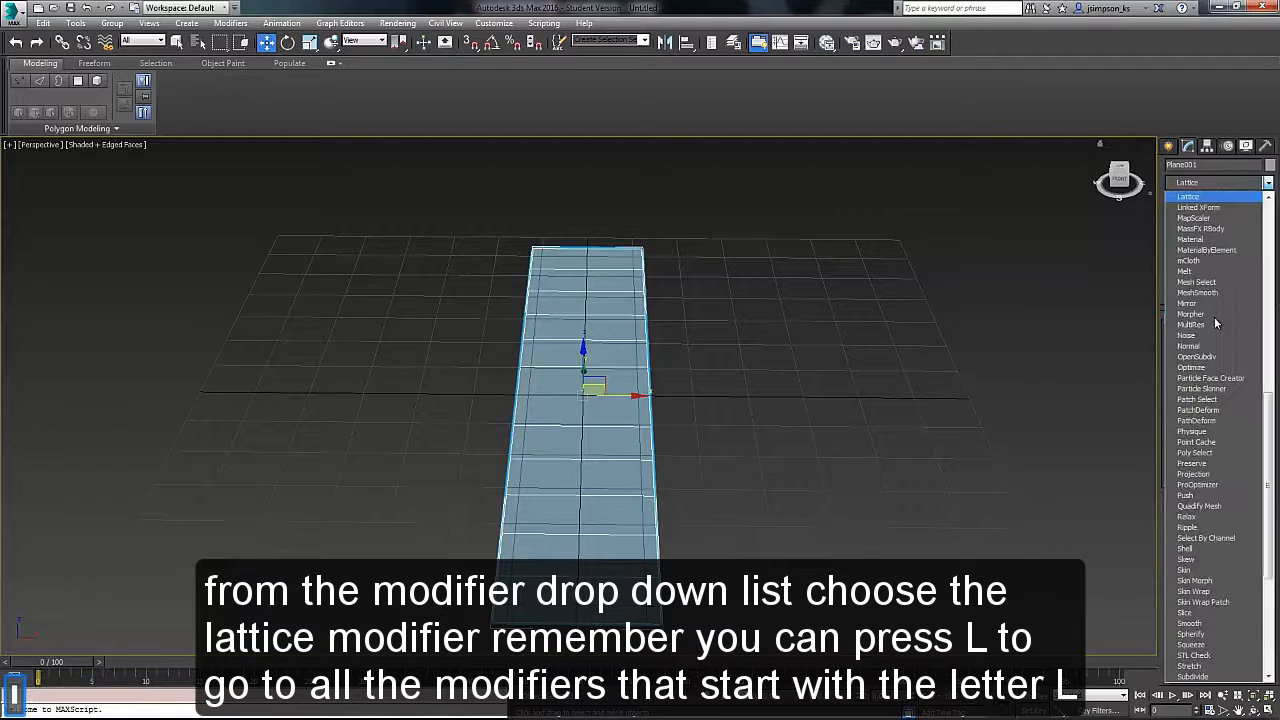
{"action": "left_click", "coordinate": [1189, 197]}
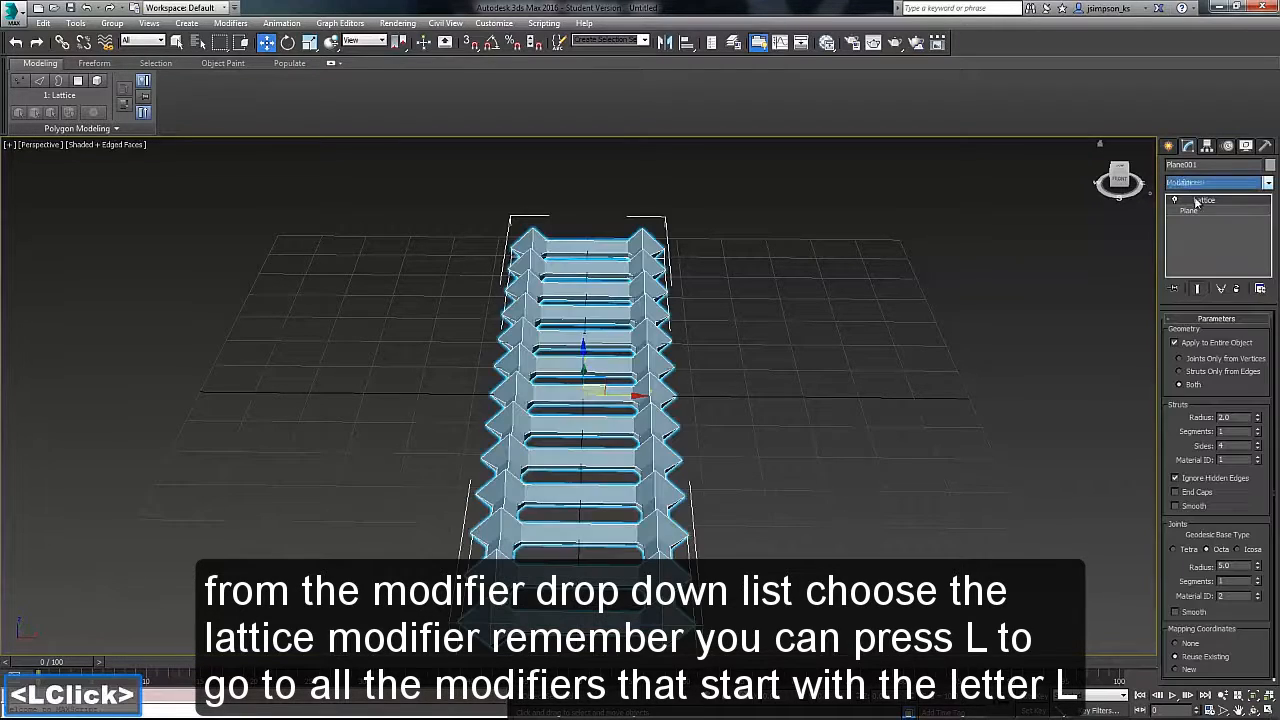
Smooth the lattice's struts and set them to 1 segment and 12 sides.
{"action": "middle_click_drag", "start_coordinate": [600, 485], "coordinate": [766, 456]}
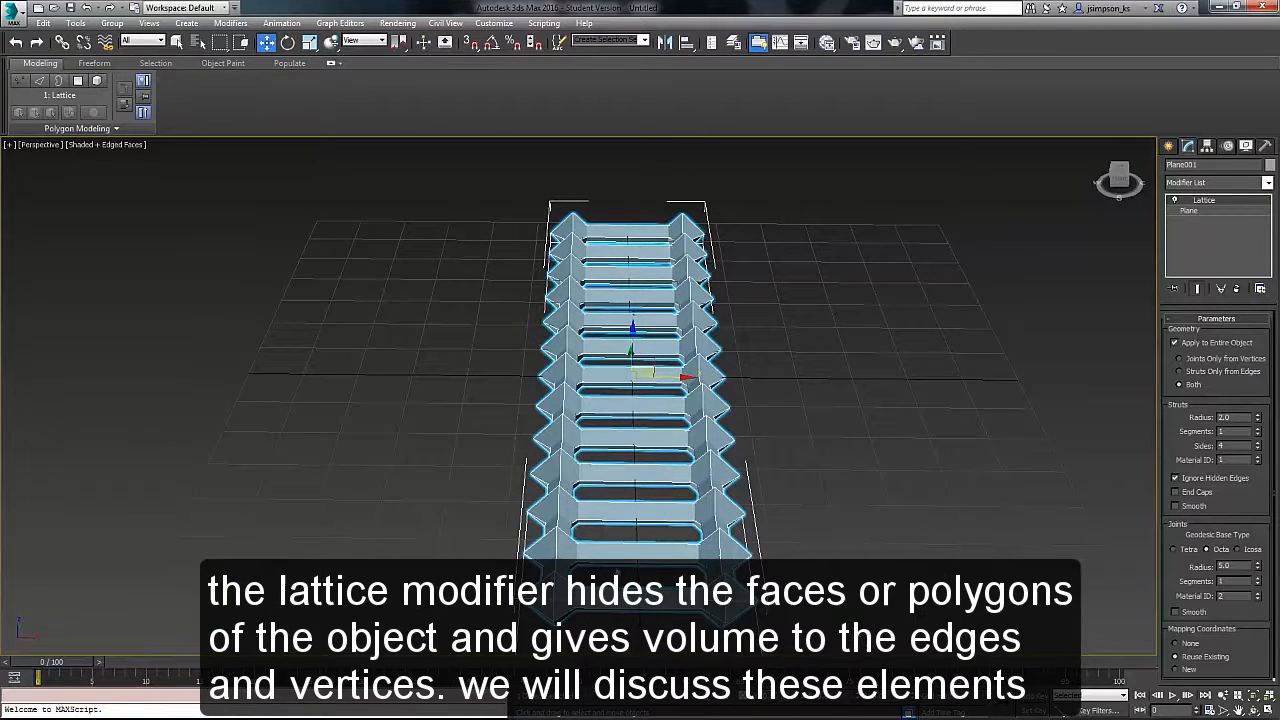
{"action": "middle_click_drag", "start_coordinate": [669, 443], "coordinate": [620, 505], "text": "alt"}
{"action": "scroll", "coordinate": [617, 510], "scroll_direction": "up", "scroll_amount": 1}
{"action": "scroll", "coordinate": [617, 510], "scroll_direction": "up", "scroll_amount": 2}
{"action": "middle_click_drag", "start_coordinate": [729, 549], "coordinate": [913, 520]}
{"action": "middle_click_drag", "start_coordinate": [863, 457], "coordinate": [878, 480]}
{"action": "middle_click_drag", "start_coordinate": [876, 420], "coordinate": [866, 465], "text": "ctrl+alt"}
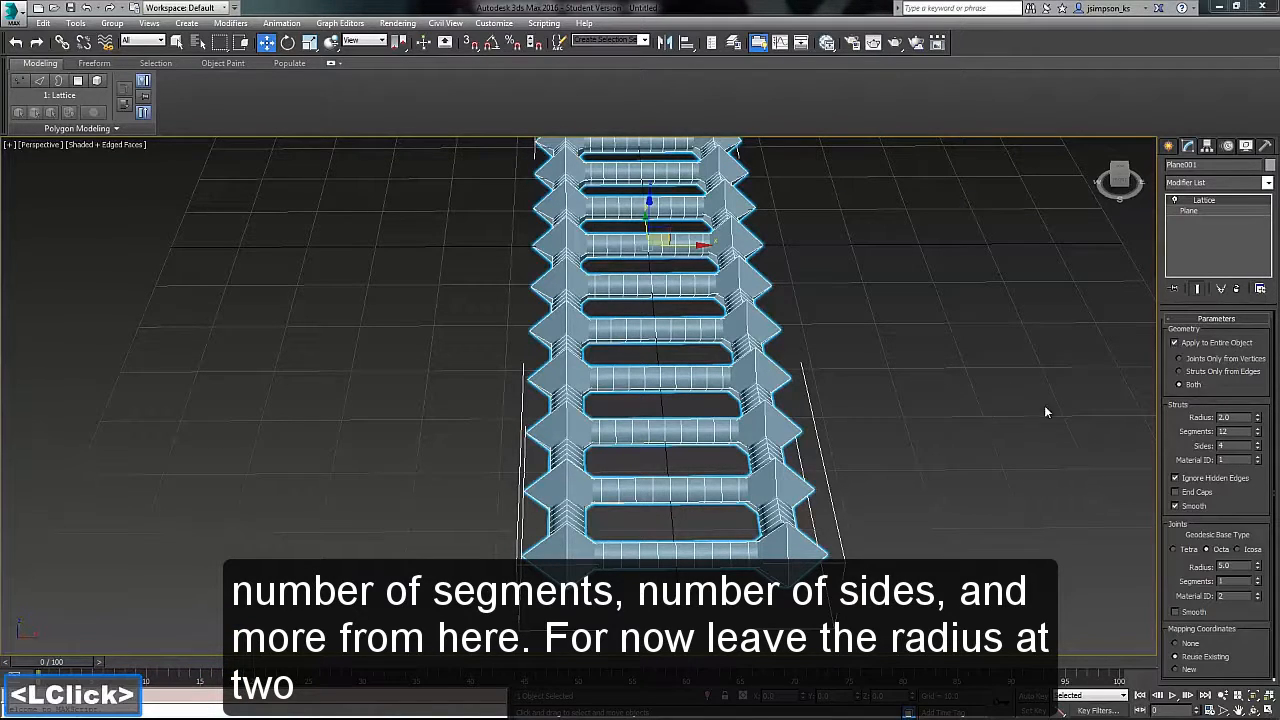
{"action": "left_click_drag", "start_coordinate": [1230, 432], "coordinate": [1160, 444]}
{"action": "type", "text": "1"}
{"action": "type", "text": "12"}
{"action": "key", "text": "Return"}
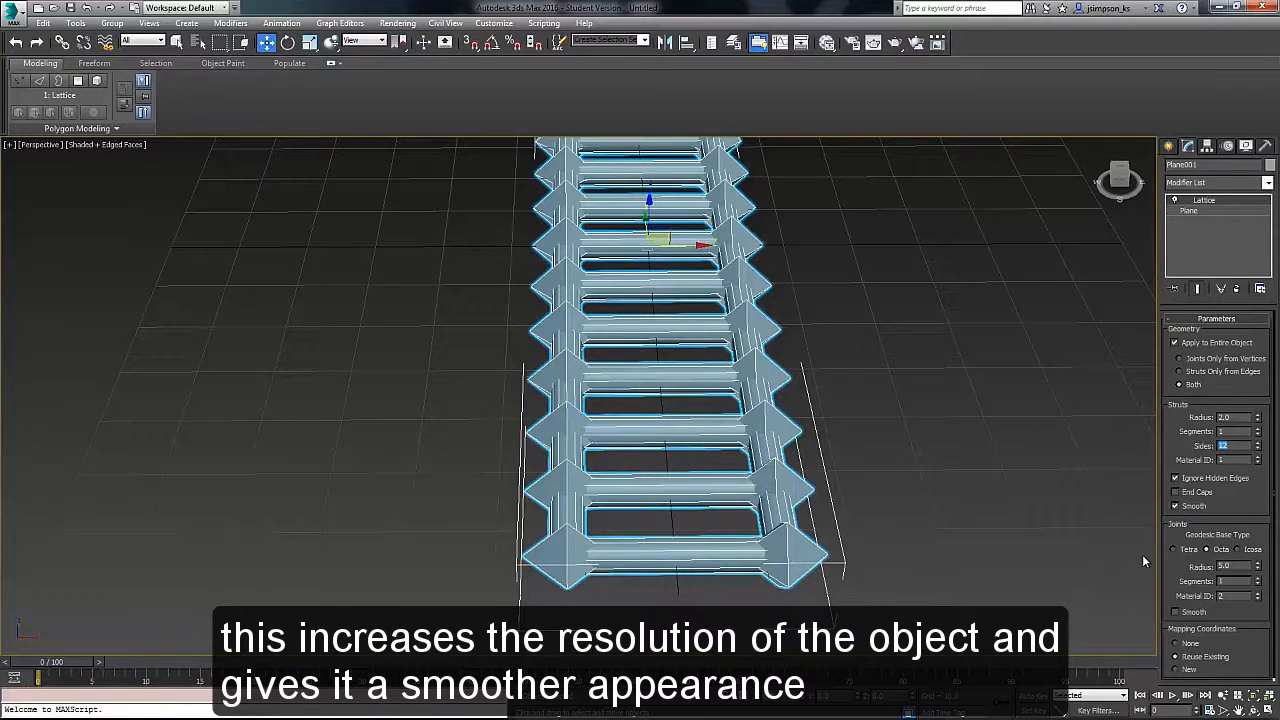
Change the lattice joints to the Icosa base type with 3 segments and a radius of 4.
{"action": "left_click", "coordinate": [1238, 549]}
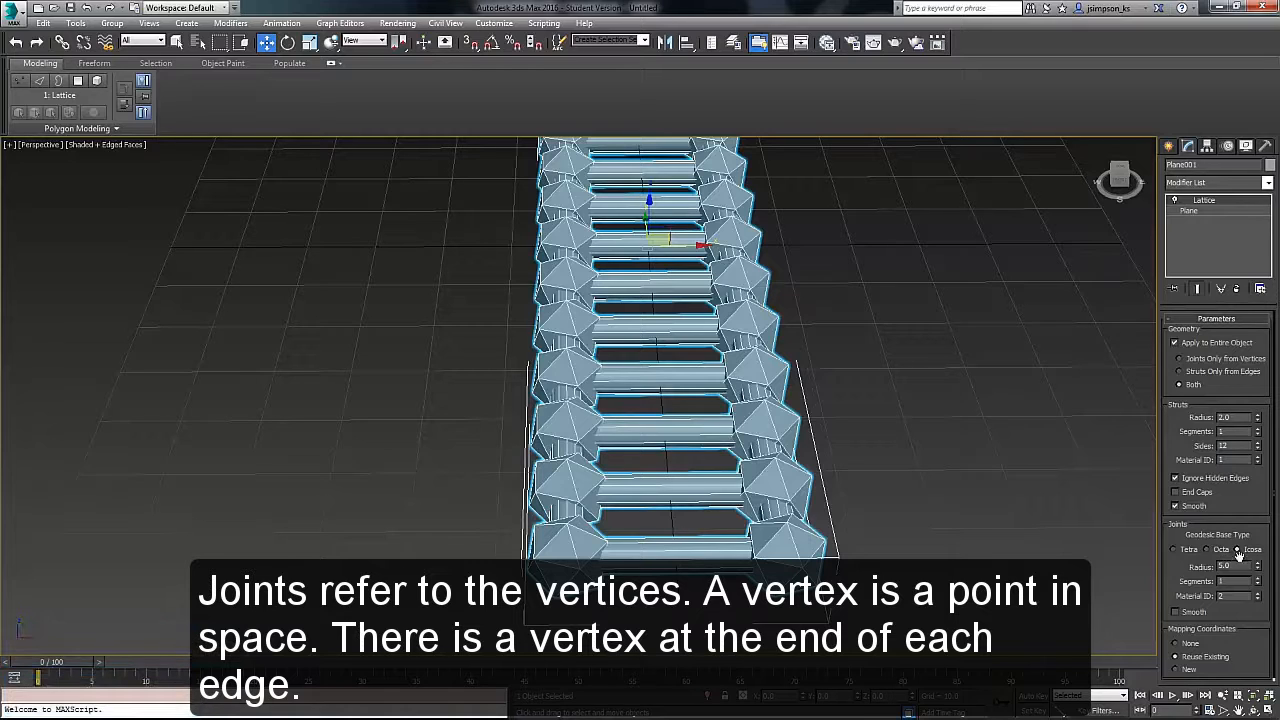
{"action": "left_click", "coordinate": [1228, 581]}
{"action": "type", "text": "3"}
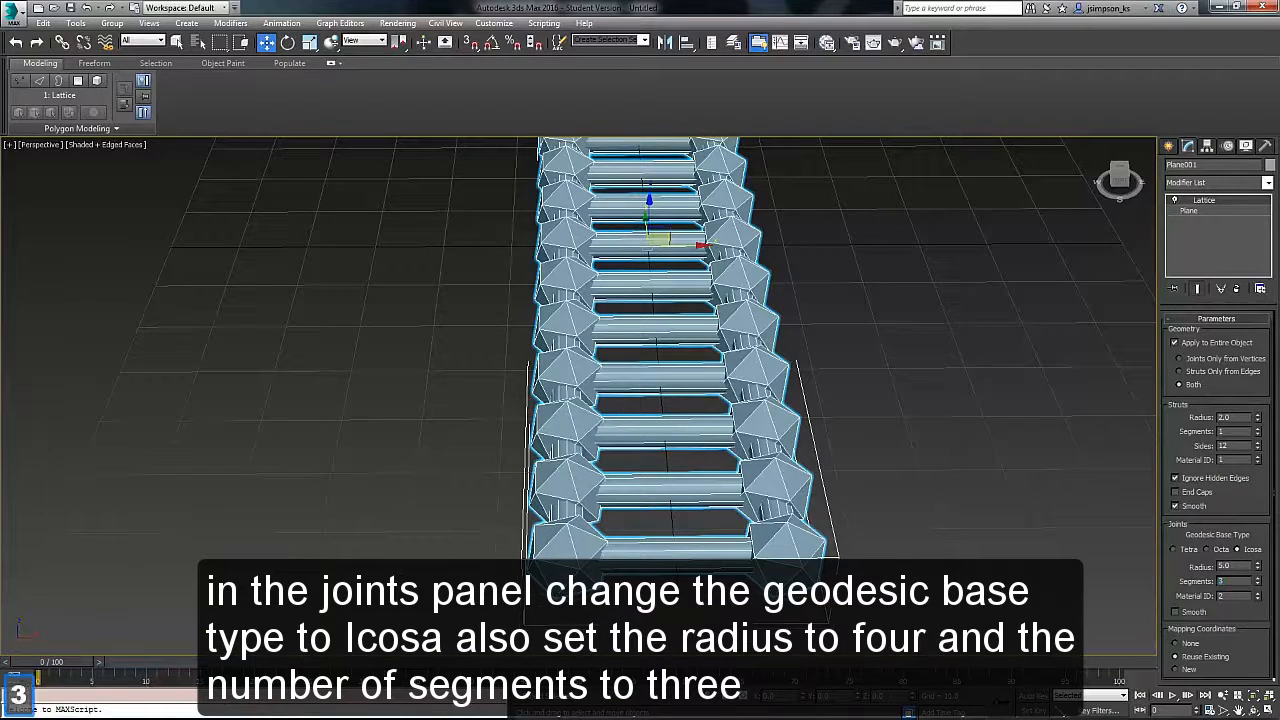
{"action": "key", "text": "Return"}
{"action": "left_click", "coordinate": [1230, 566]}
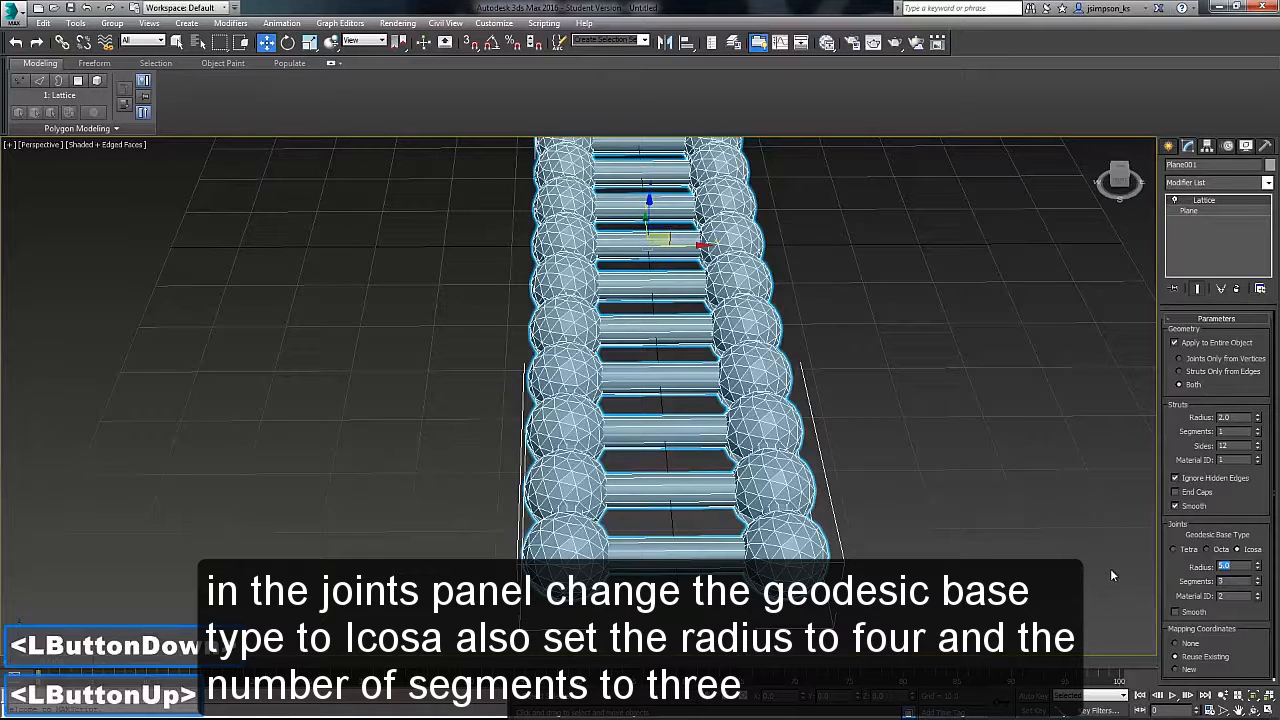
{"action": "type", "text": "4"}
{"action": "key", "text": "Return"}
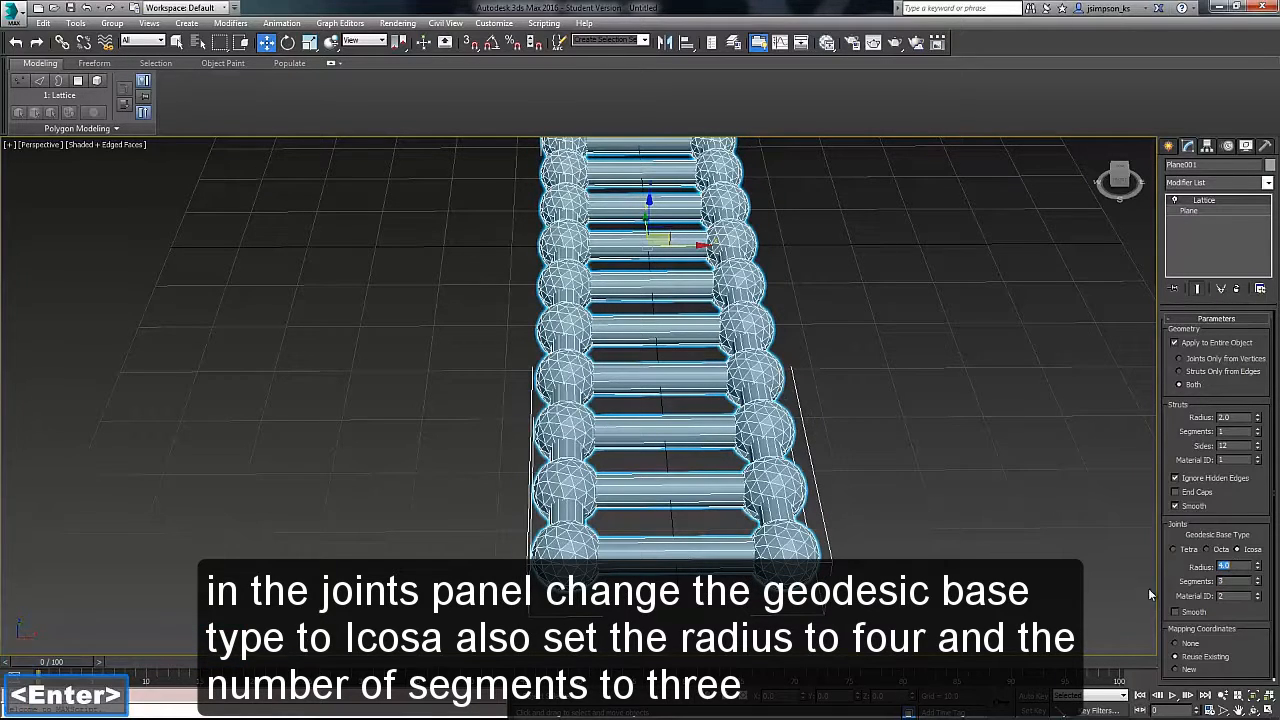
Turn on smoothing for the lattice's joints.
{"action": "left_click", "coordinate": [1178, 612]}
{"action": "left_click", "coordinate": [1182, 613]}
{"action": "scroll", "coordinate": [690, 392], "scroll_direction": "down", "scroll_amount": 3}
{"action": "middle_click_drag", "start_coordinate": [690, 392], "coordinate": [706, 421]}
{"action": "scroll", "coordinate": [726, 472], "scroll_direction": "up", "scroll_amount": 3}
{"action": "middle_click_drag", "start_coordinate": [740, 439], "coordinate": [775, 439]}
{"action": "middle_click_drag", "start_coordinate": [775, 439], "coordinate": [777, 480], "text": "ctrl+alt"}
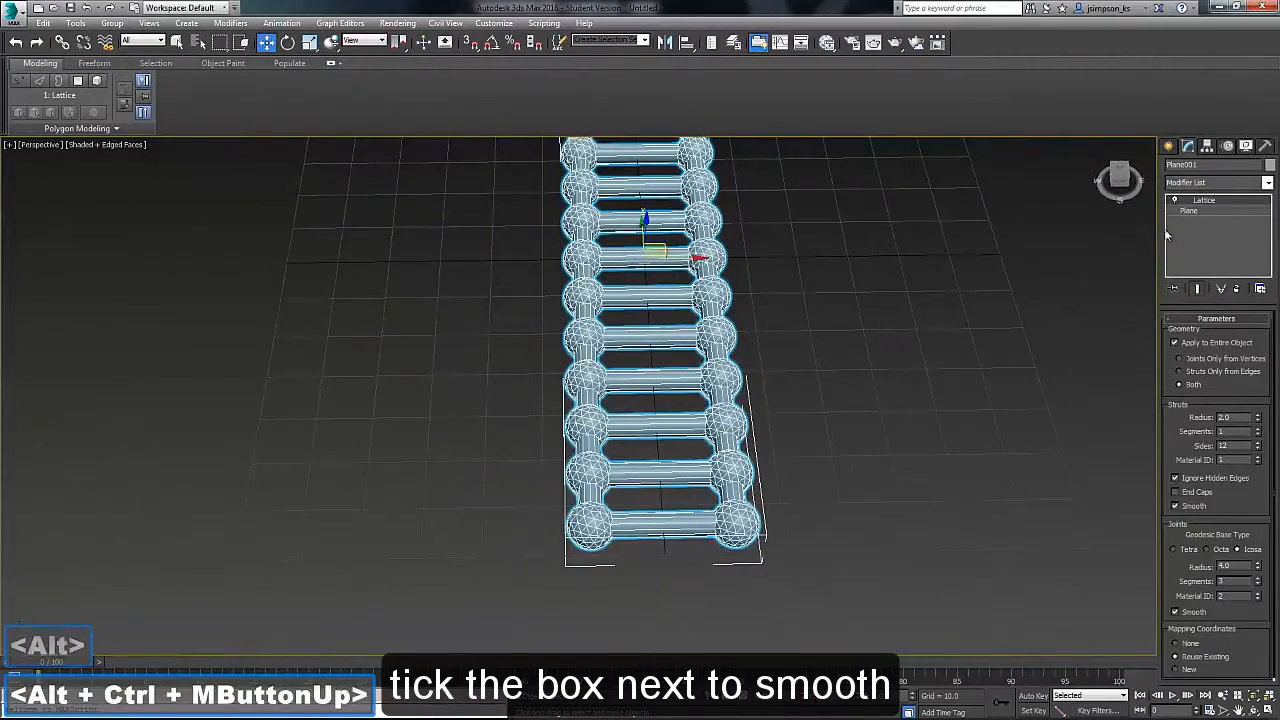
Apply a Twist modifier to the ladder-shaped lattice, on top of the Lattice modifier.
{"action": "left_click", "coordinate": [1191, 187]}
{"action": "key", "text": "t"}
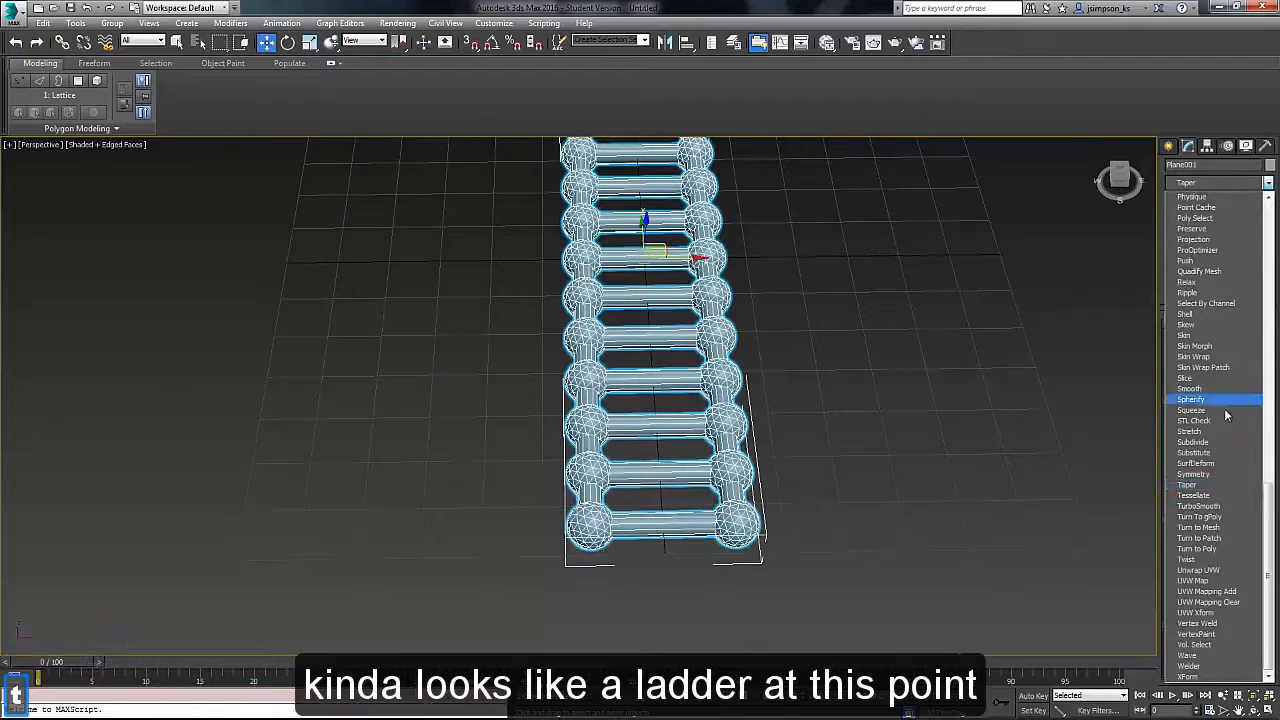
{"action": "left_click", "coordinate": [1191, 560]}
{"action": "middle_click_drag", "start_coordinate": [871, 403], "coordinate": [835, 430]}
{"action": "mouse_move", "coordinate": [835, 430]}
{"action": "middle_mouse_down", "text": "alt"}
{"action": "mouse_move", "coordinate": [820, 437]}
{"action": "mouse_move", "coordinate": [813, 399]}
{"action": "mouse_move", "coordinate": [819, 430]}
{"action": "middle_mouse_up", "text": "alt"}
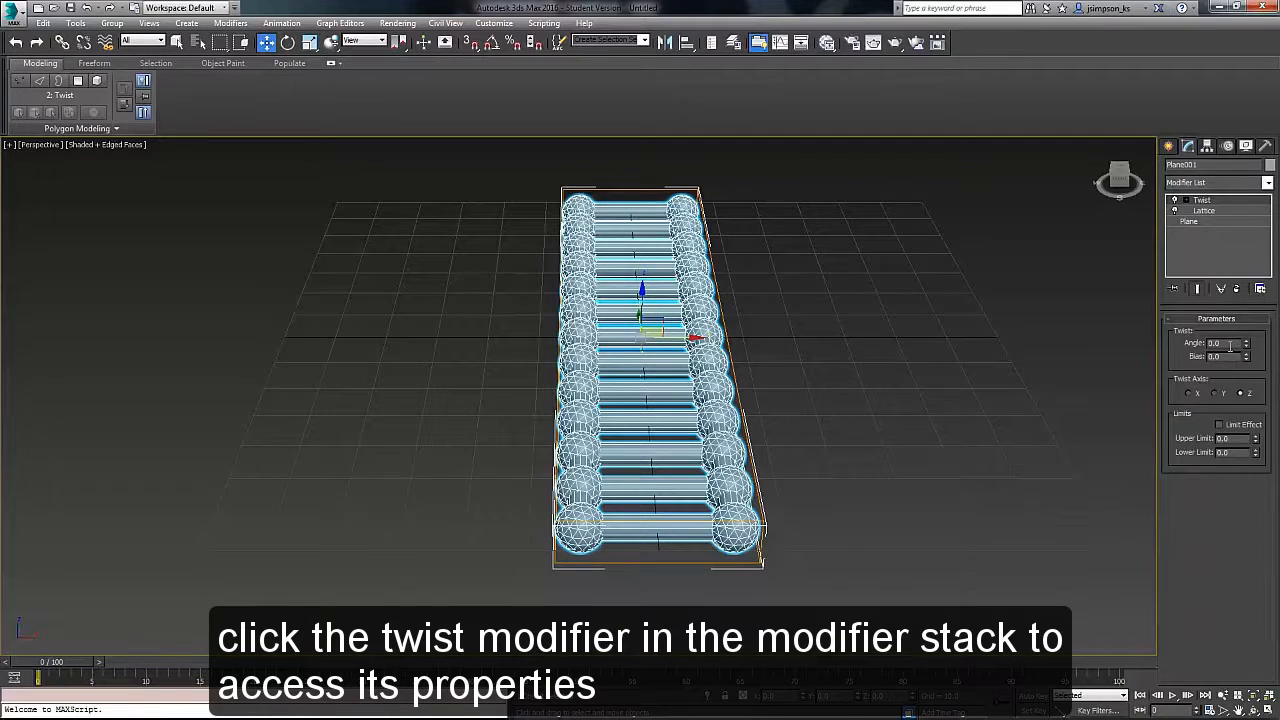
Set the twist axis to Y and the twist angle to 360.
{"action": "left_click", "coordinate": [1215, 394]}
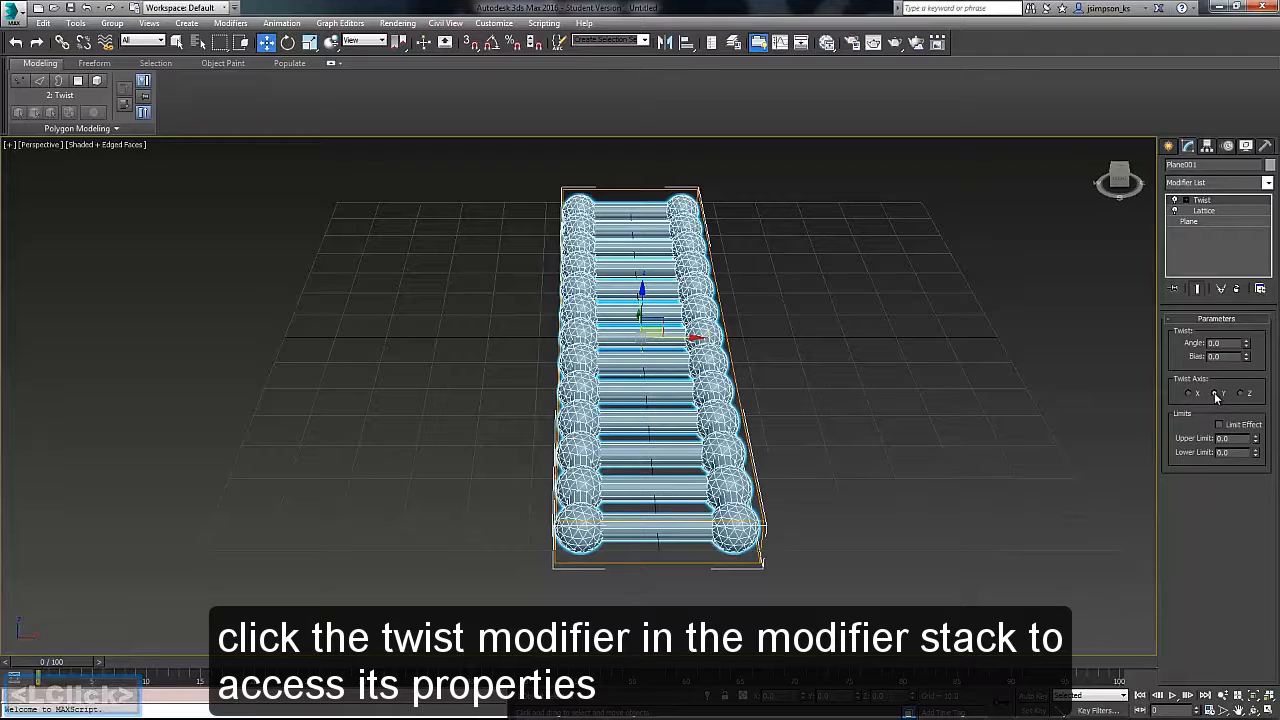
{"action": "left_click_drag", "start_coordinate": [1226, 347], "coordinate": [1133, 350]}
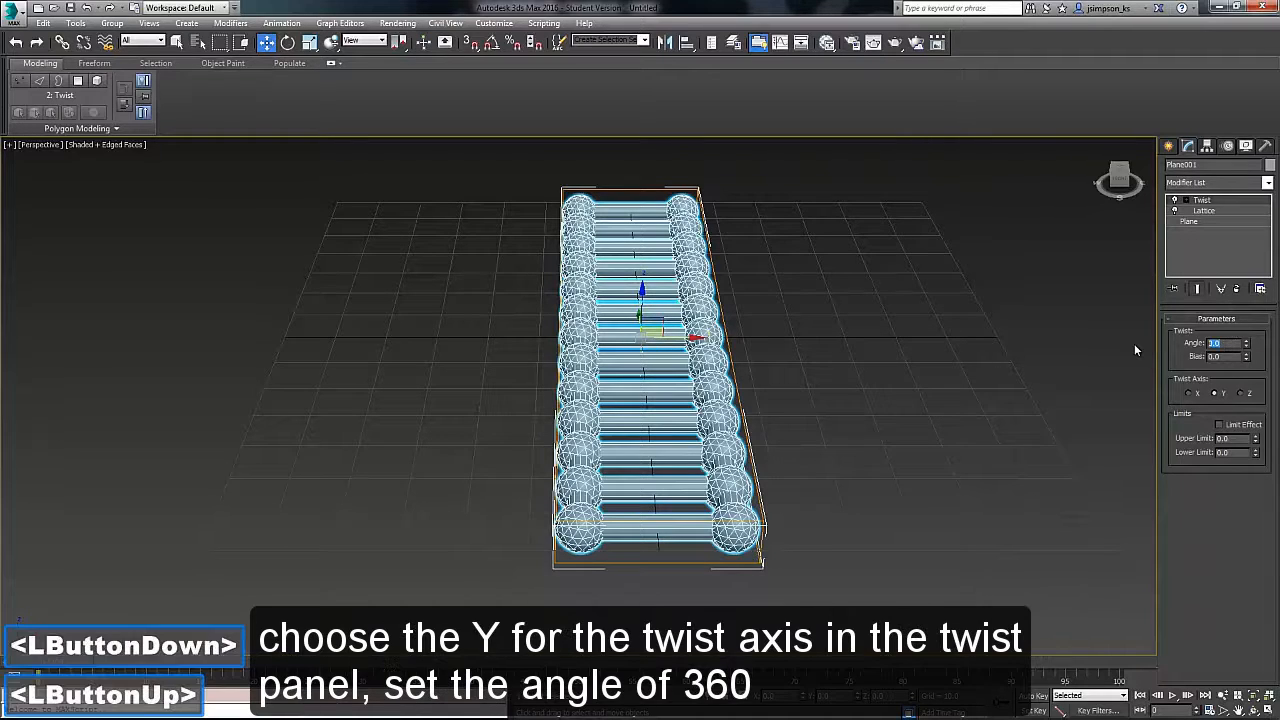
{"action": "type", "text": "3"}
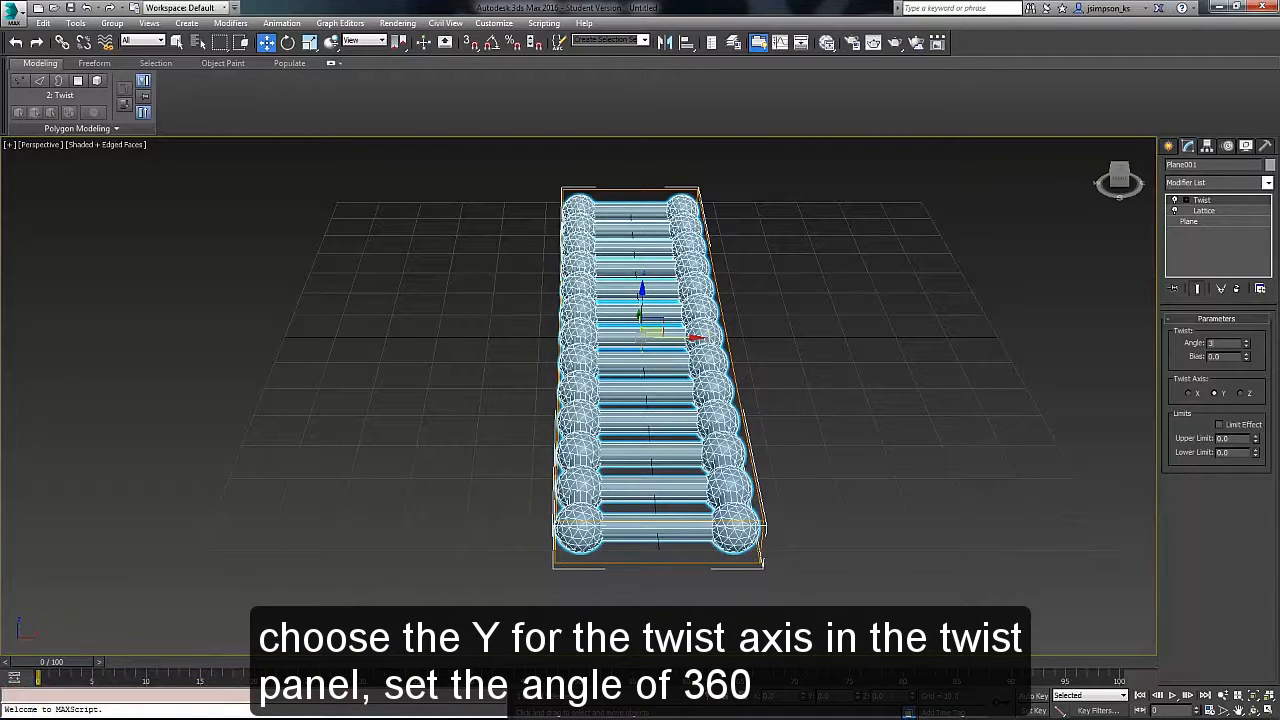
{"action": "type", "text": "60"}
{"action": "key", "text": "Return"}
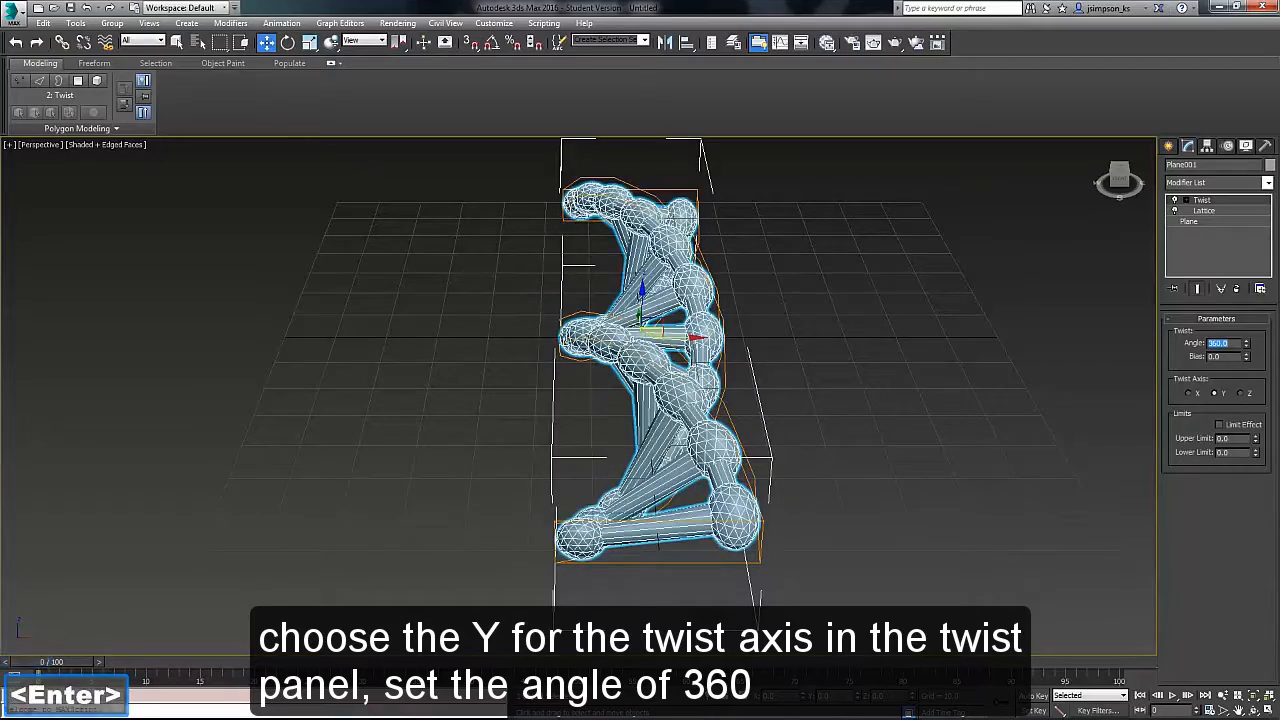
Examine the twisted joints up close and review the Plane, Lattice and Twist levels of the modifier stack.
{"action": "scroll", "coordinate": [770, 443], "scroll_direction": "up", "scroll_amount": 4}
{"action": "middle_click_drag", "start_coordinate": [770, 443], "coordinate": [736, 530], "text": "alt"}
{"action": "middle_click_drag", "start_coordinate": [681, 347], "coordinate": [680, 351], "text": "alt"}
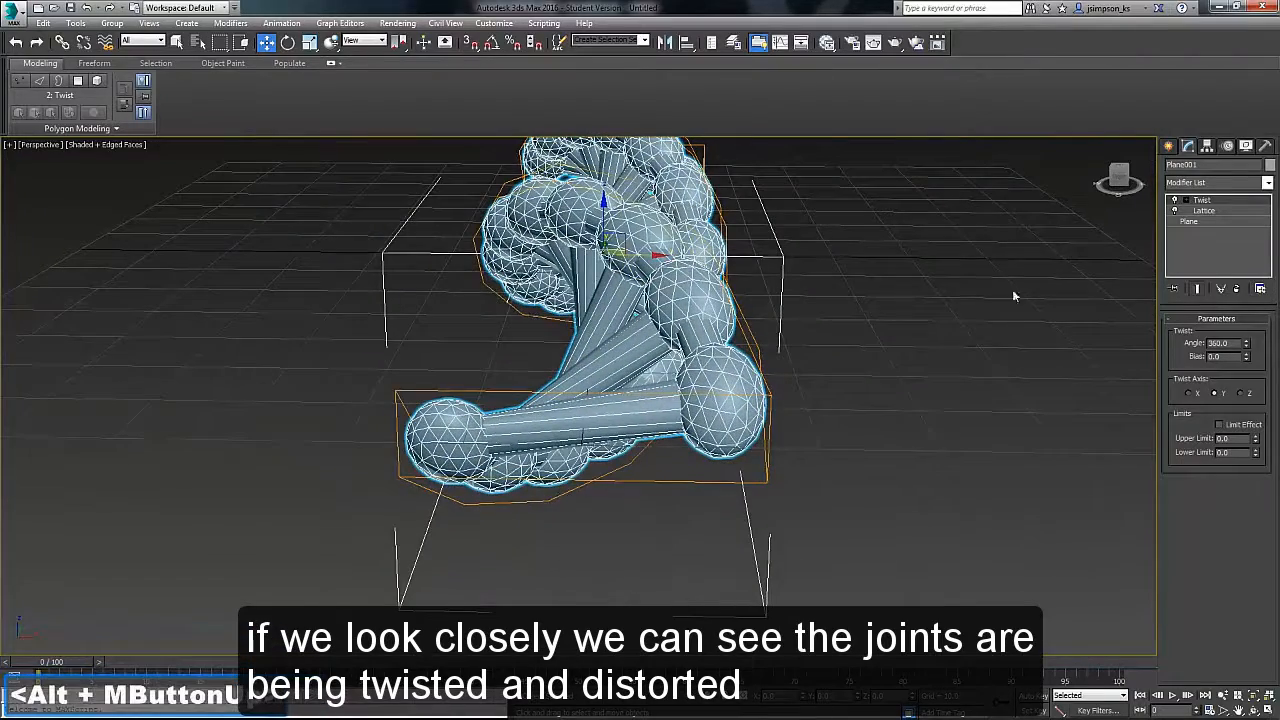
{"action": "left_click", "coordinate": [1200, 222]}
{"action": "left_click", "coordinate": [1194, 289]}
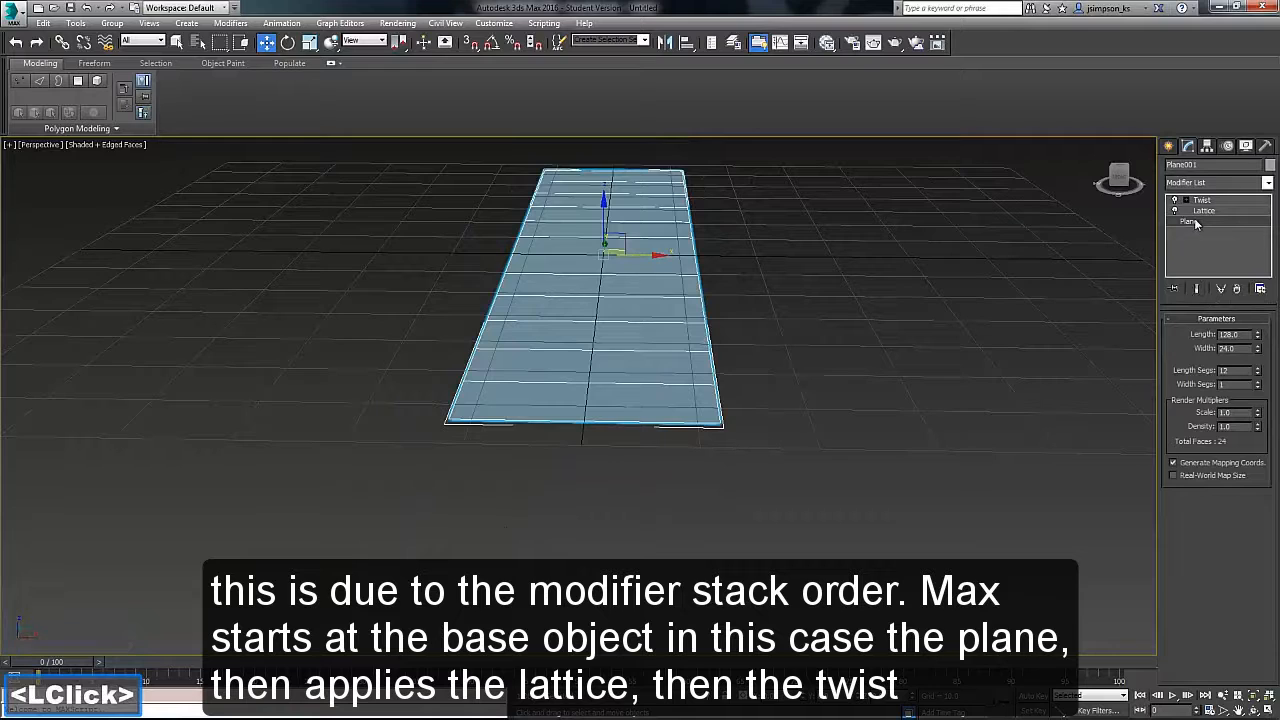
{"action": "left_click", "coordinate": [1207, 212]}
{"action": "left_click", "coordinate": [1210, 203]}
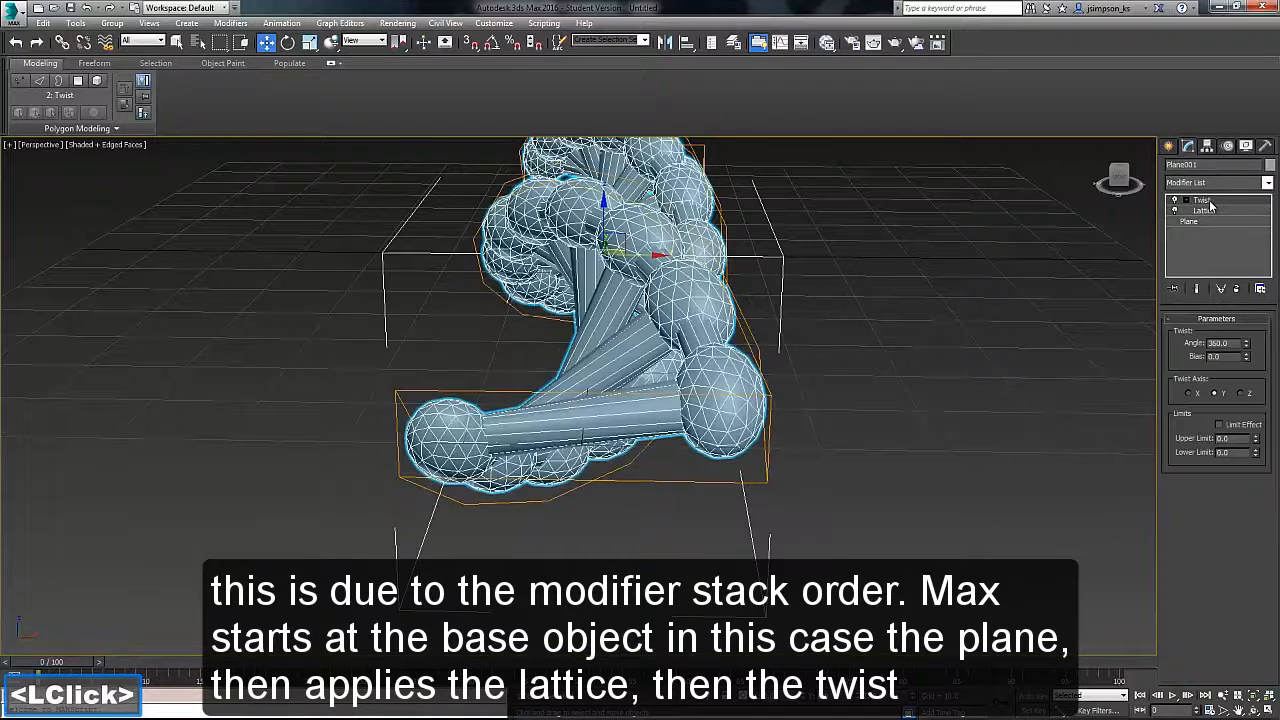
Reorder the modifier stack so that Lattice sits above Twist.
{"action": "left_click", "coordinate": [1211, 214]}
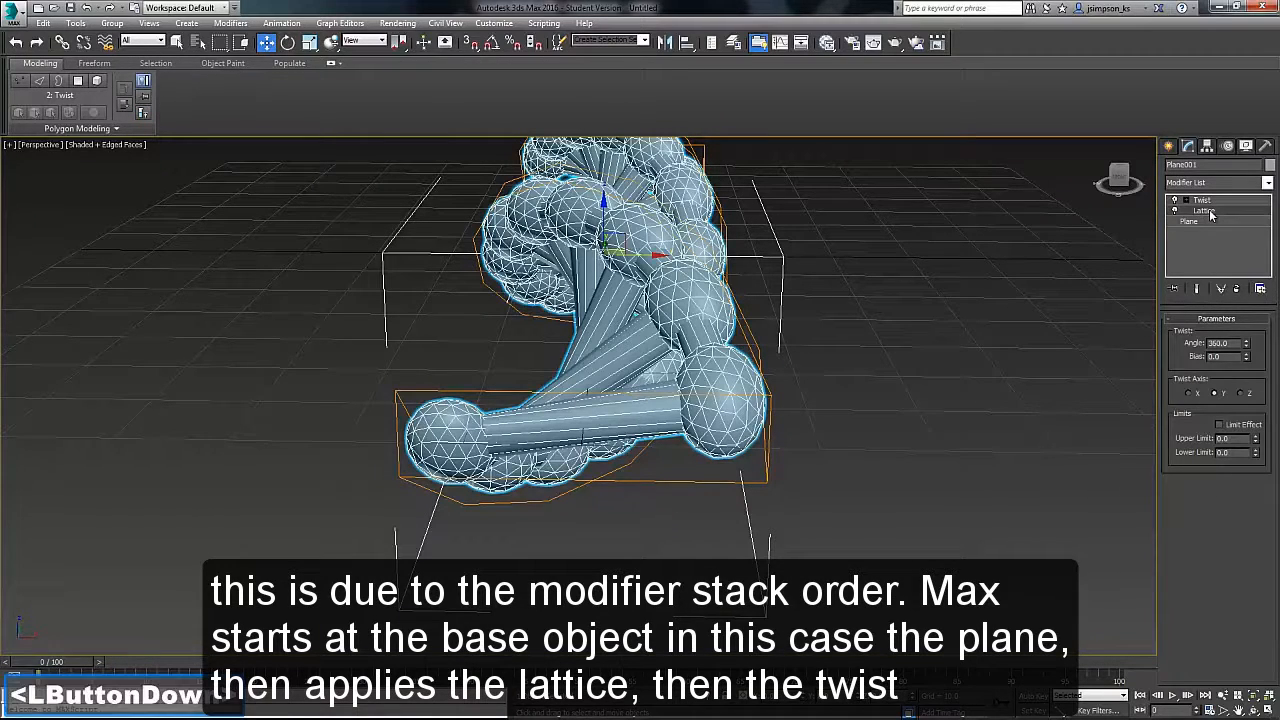
{"action": "left_click_drag", "start_coordinate": [1211, 212], "coordinate": [1212, 202]}
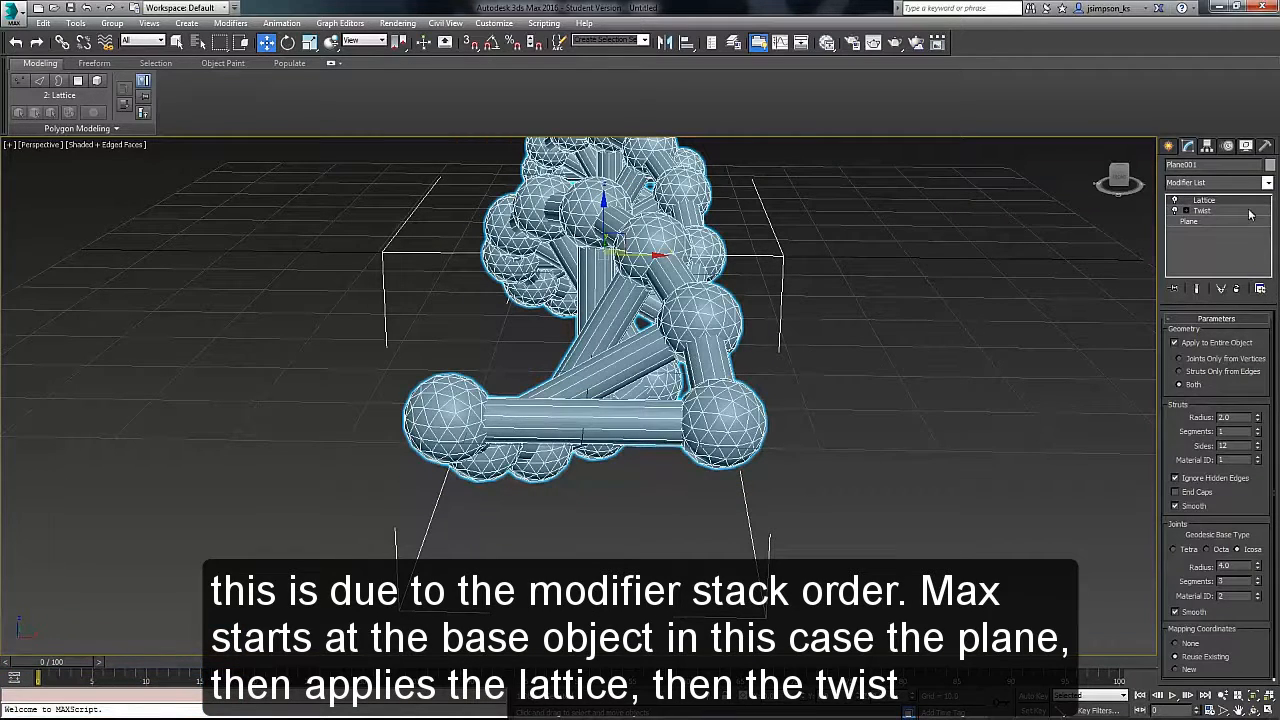
{"action": "left_click", "coordinate": [1234, 212]}
{"action": "left_click", "coordinate": [1235, 202]}
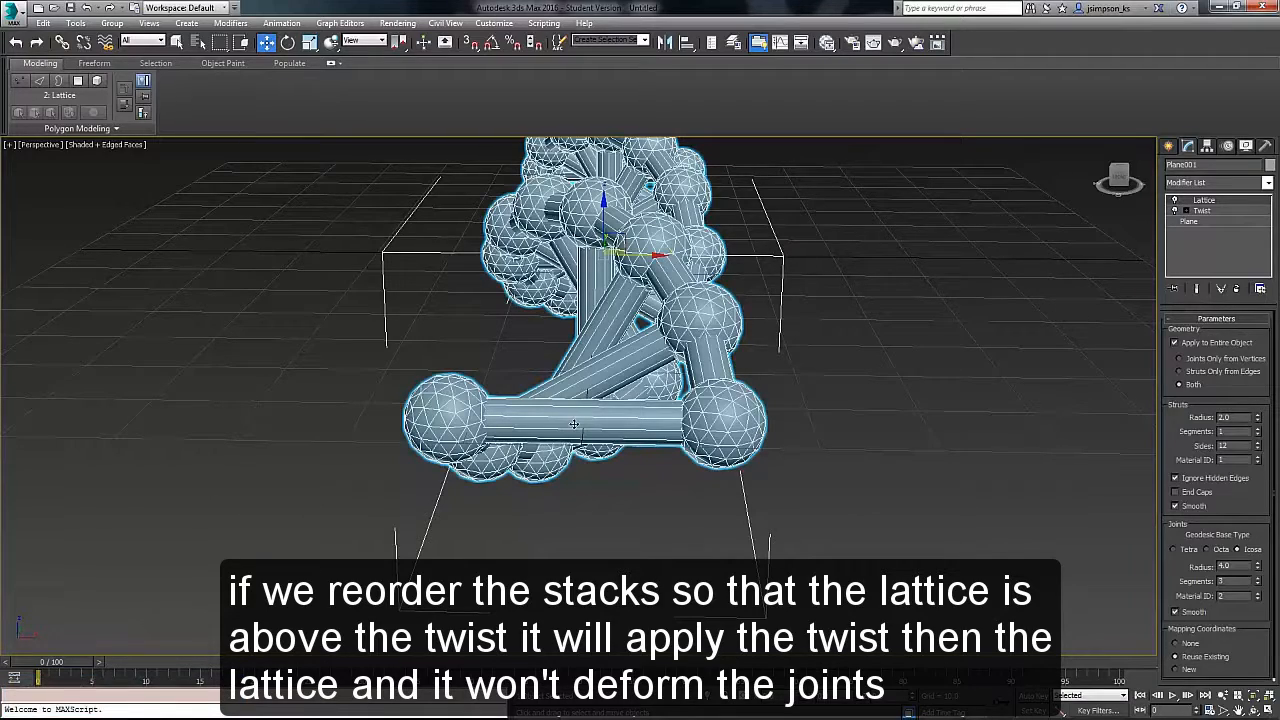
Deselect the twisted lattice and view the whole double helix from the side.
{"action": "scroll", "coordinate": [667, 411], "scroll_direction": "down", "scroll_amount": 5}
{"action": "middle_click_drag", "start_coordinate": [624, 375], "coordinate": [677, 454]}
{"action": "scroll", "coordinate": [690, 378], "scroll_direction": "up", "scroll_amount": 4}
{"action": "left_click", "coordinate": [679, 424]}
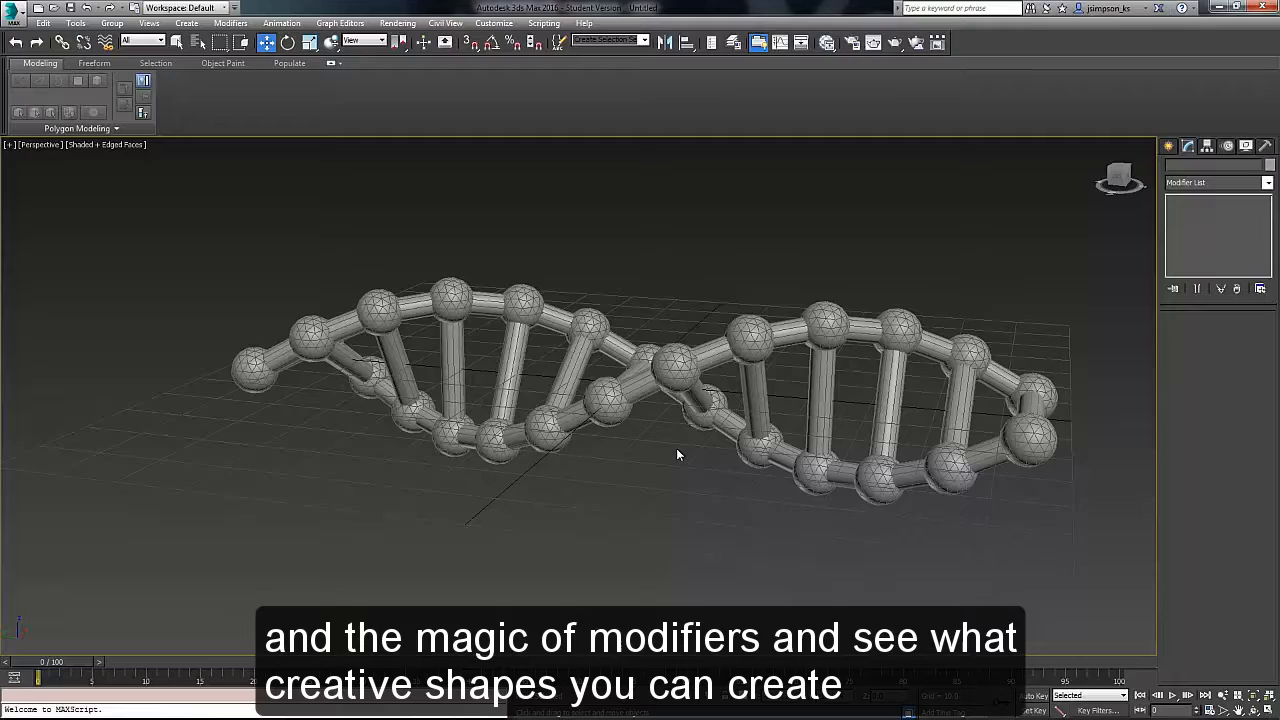
{"action": "key", "text": "alt"}
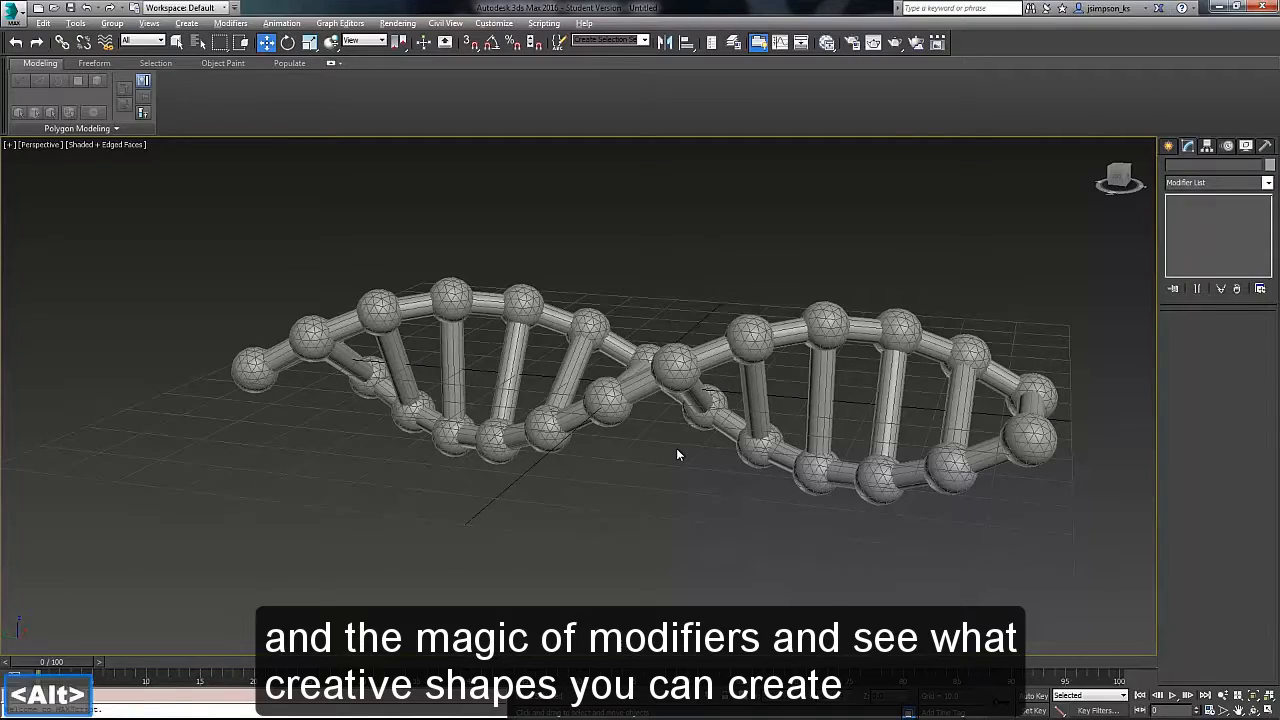